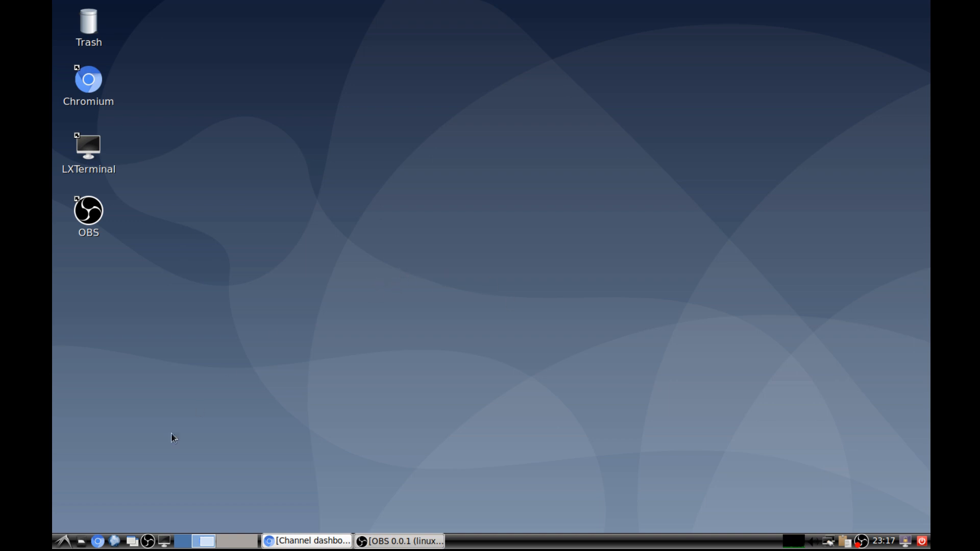
left_click(63, 543)
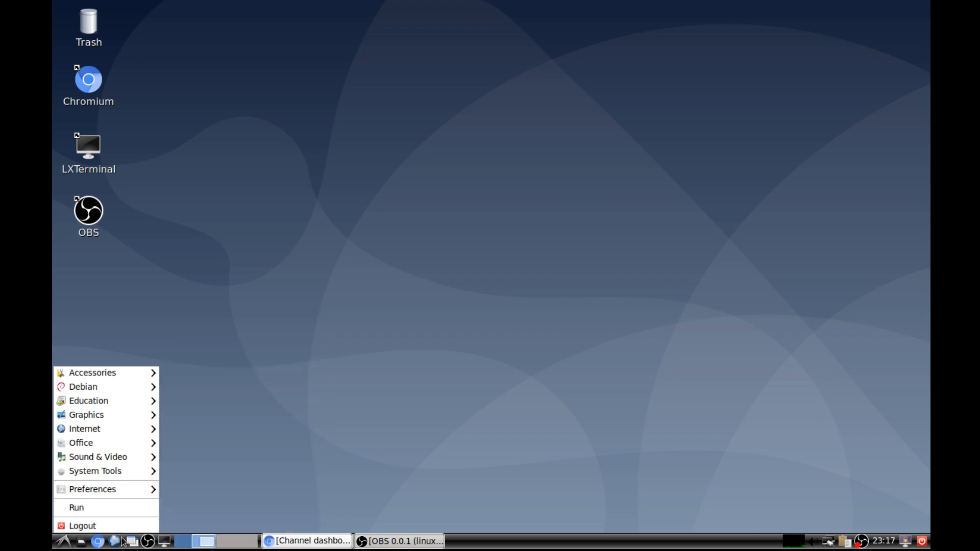
left_click(95, 545)
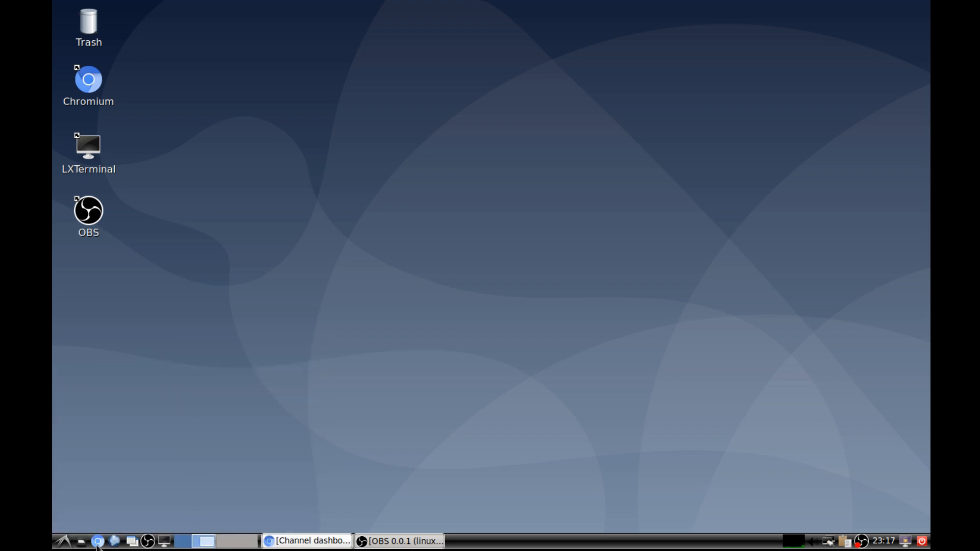
right_click(106, 546)
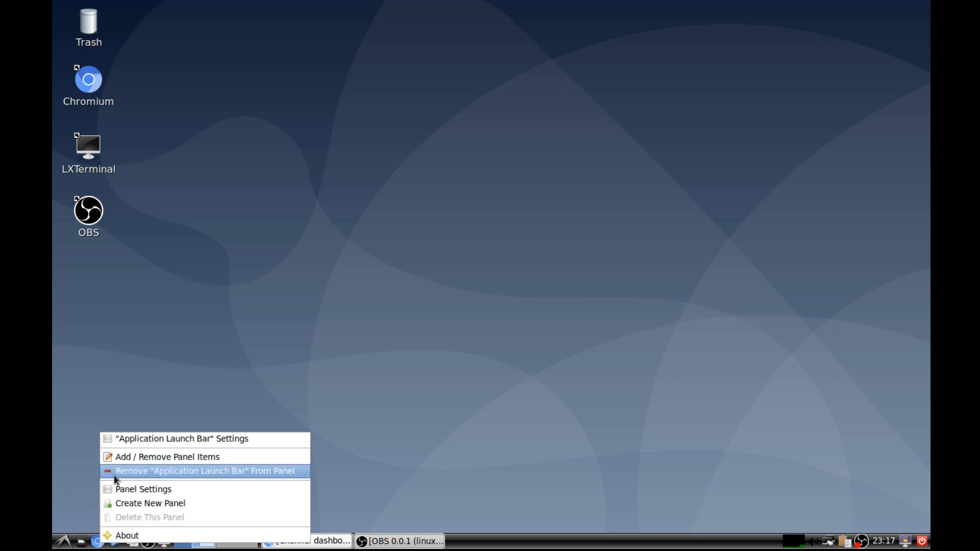
left_click(65, 432)
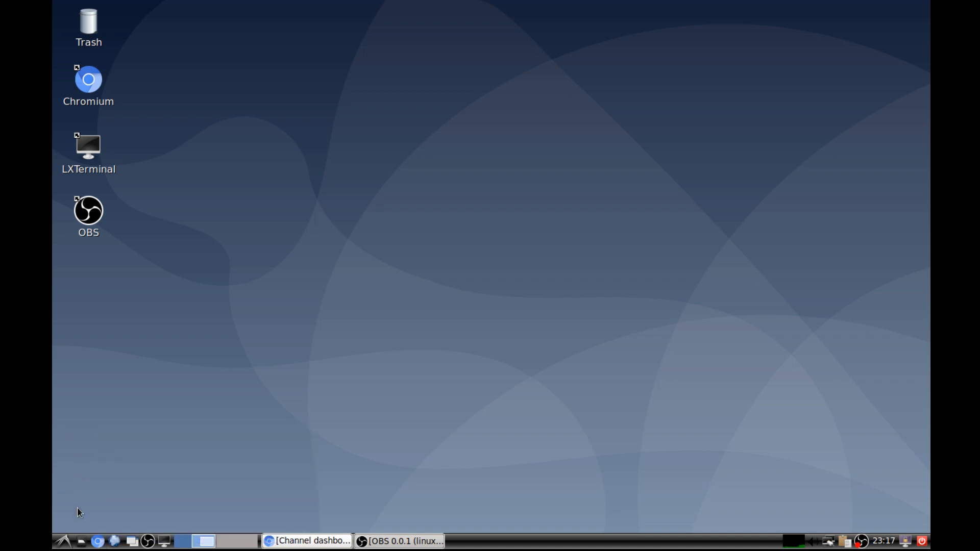
Step: Open the Chromium browser, bring its window onto this screen and maximize it
left_click(98, 545)
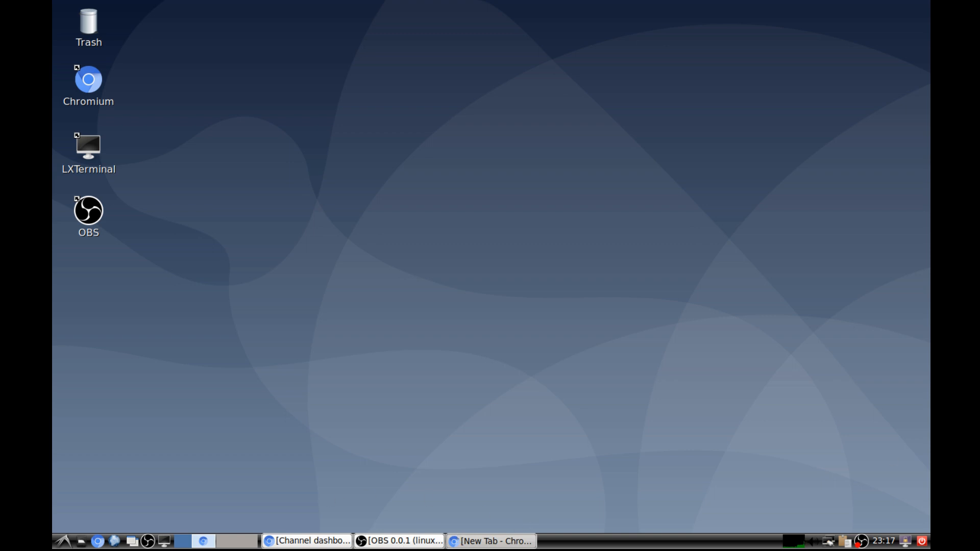
left_click_drag(979, 36, 248, 2)
double_click(248, 2)
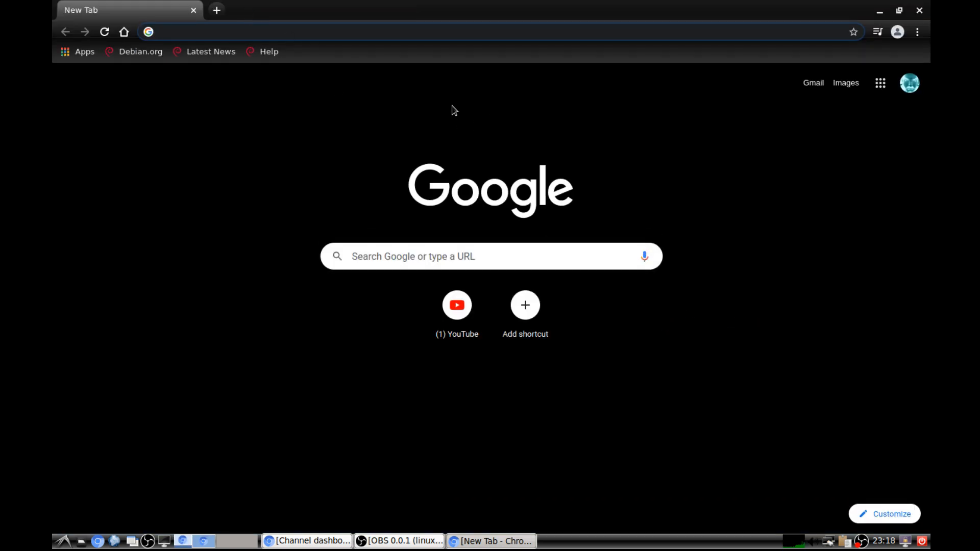
Step: Search the web for "openshot debian"
left_click(403, 34)
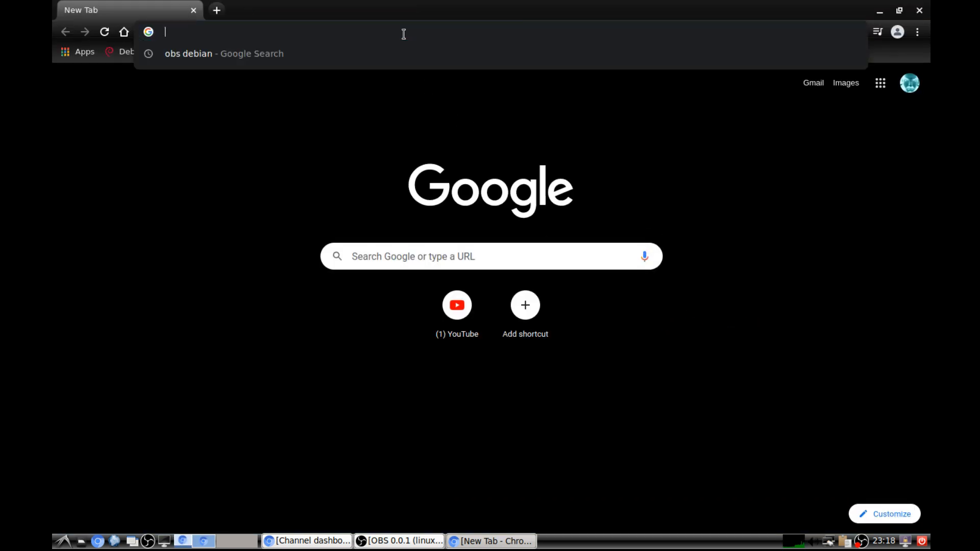
type("opensh")
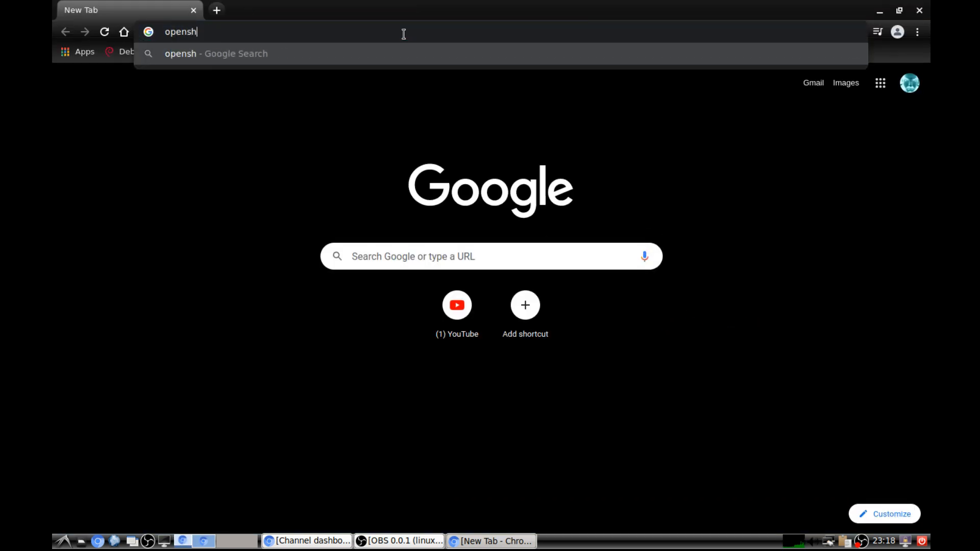
type("ot debian")
key("Return")
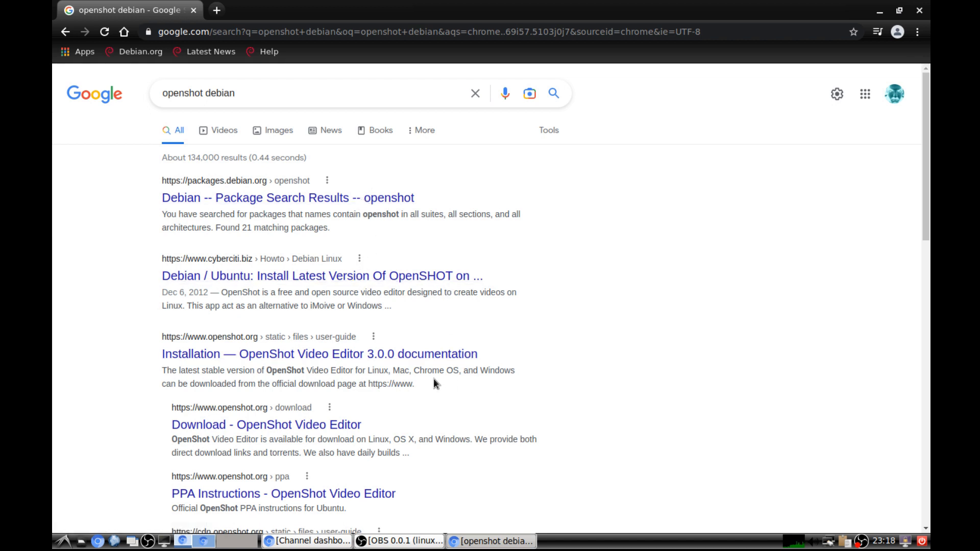
Step: Look through the OpenShot Video Editor download page for the Linux options and return to the search results
left_click(328, 431)
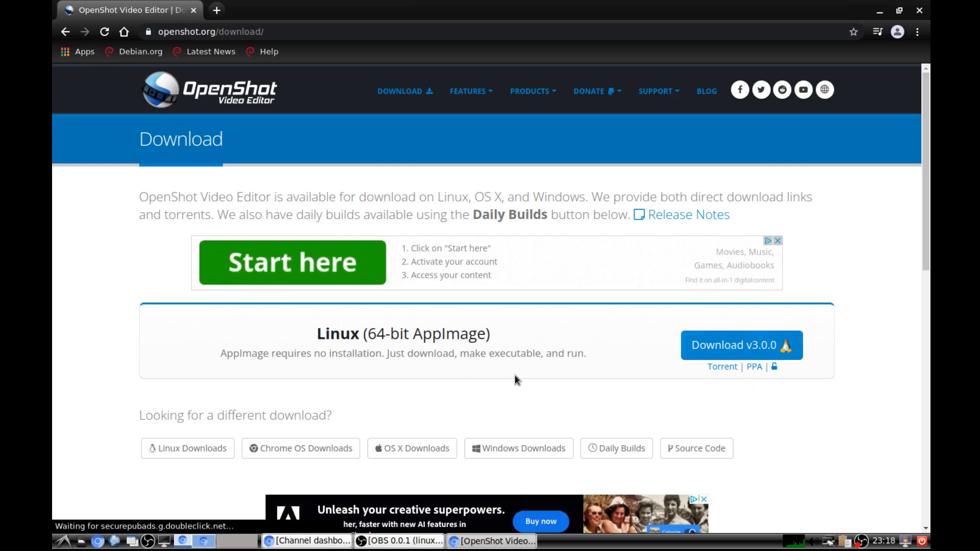
scroll(452, 397, "down", 8)
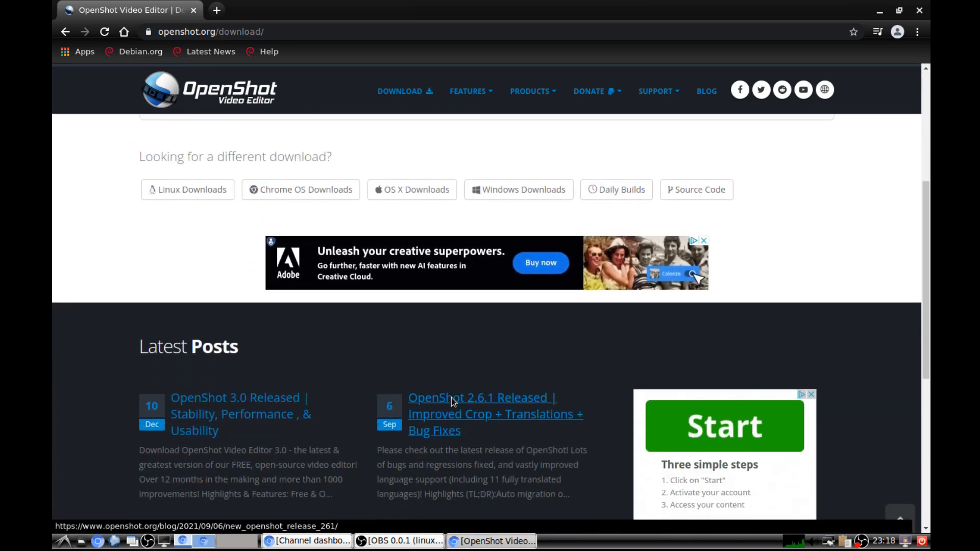
scroll(451, 398, "up", 2)
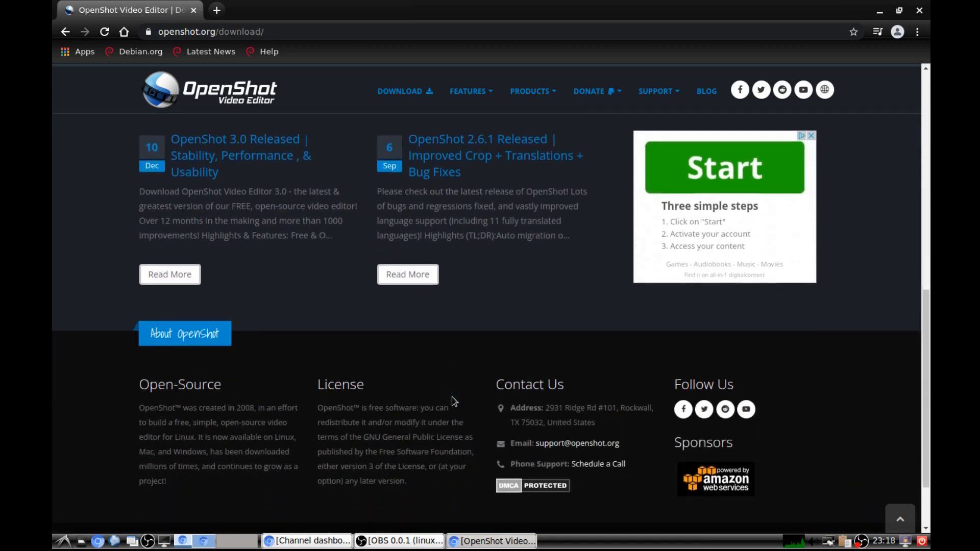
scroll(452, 400, "up", 4)
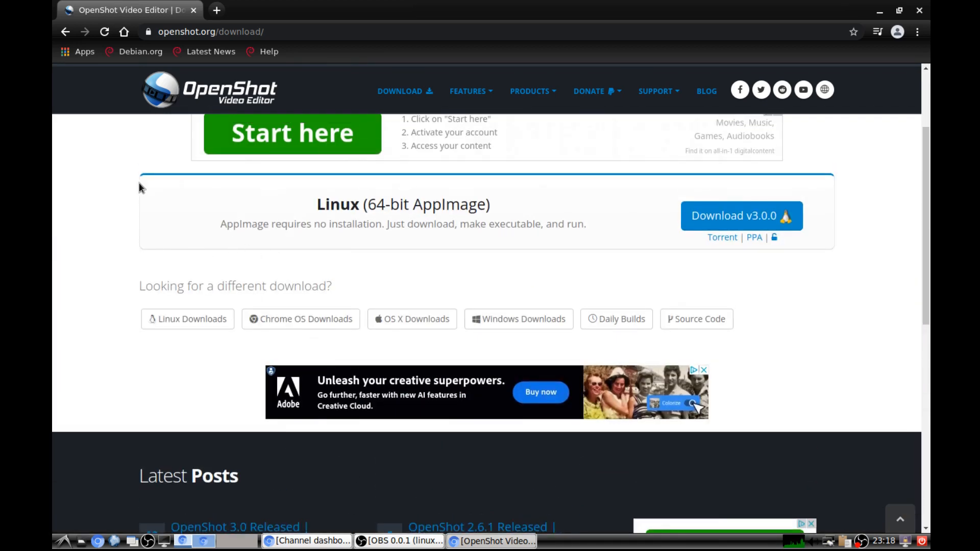
left_click(61, 34)
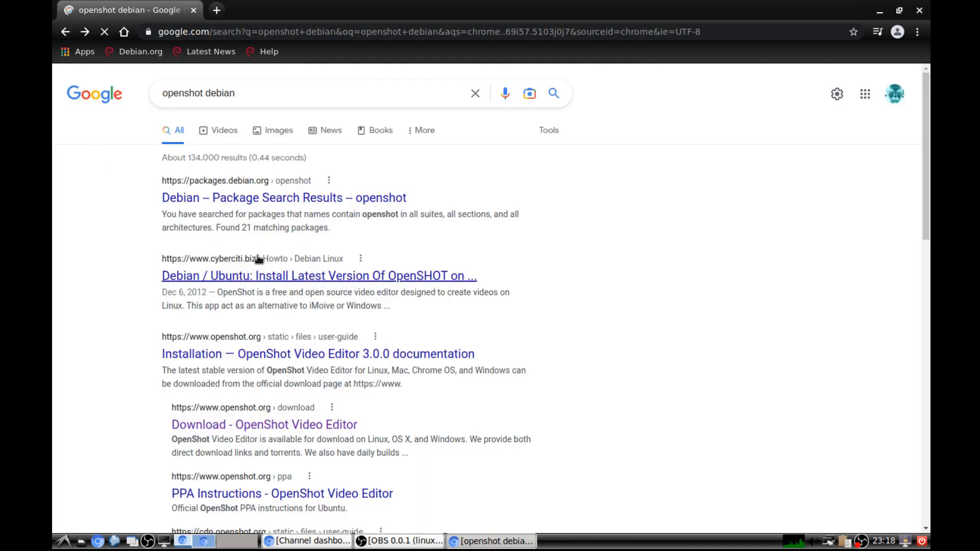
Step: View the Debian package search results for openshot, return to the web search and close the browser
left_click(313, 198)
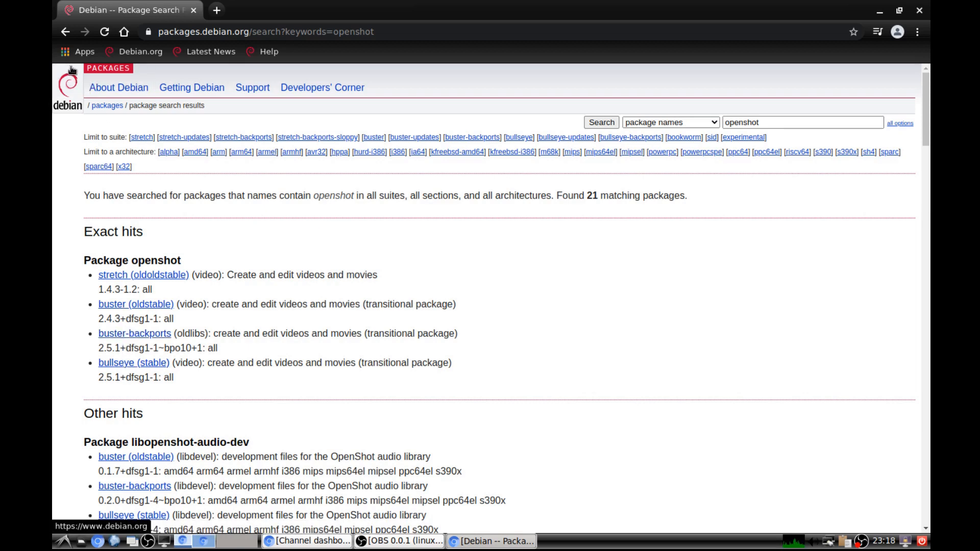
left_click(64, 32)
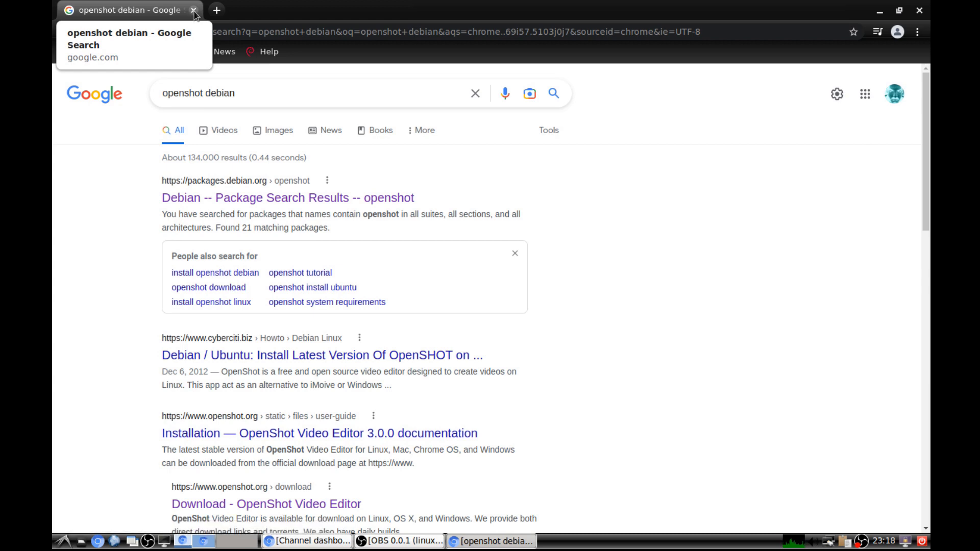
left_click(193, 11)
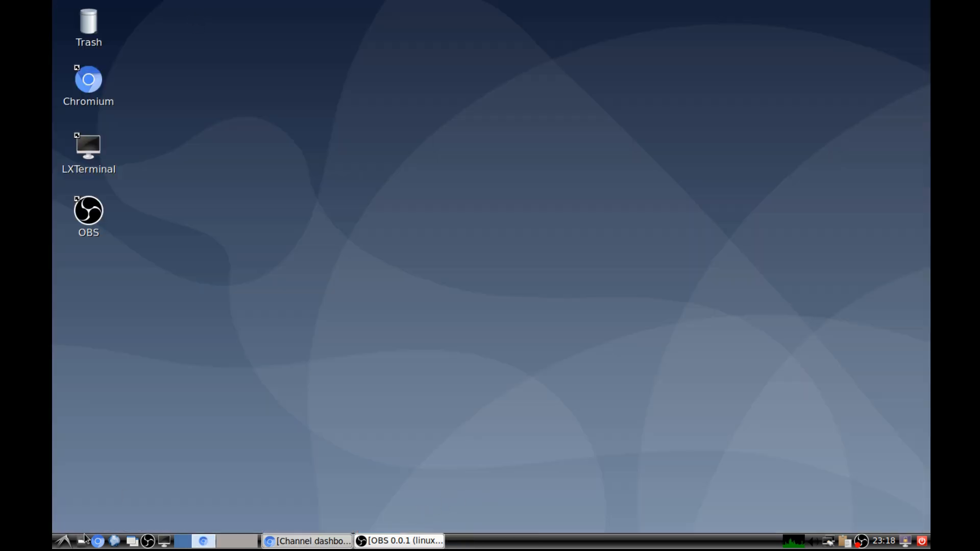
Step: Open a terminal on this screen and run "sudo apt install openshot"
left_click(164, 541)
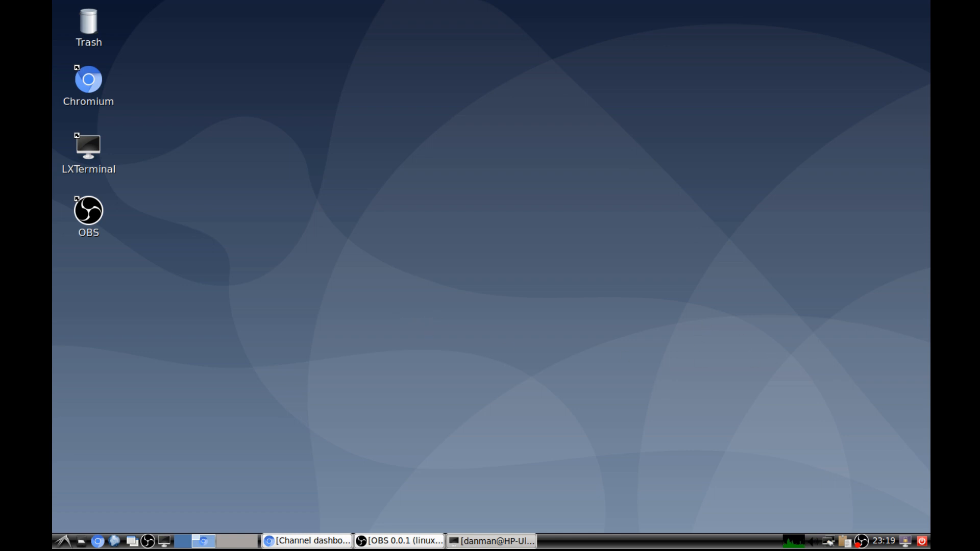
left_click_drag(979, 78, 718, 40)
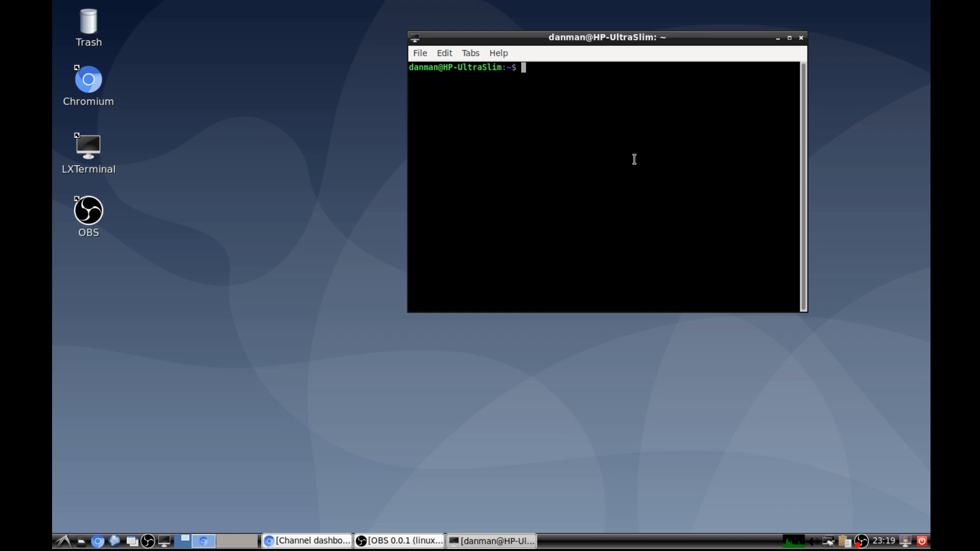
type("sudo apt install openshot")
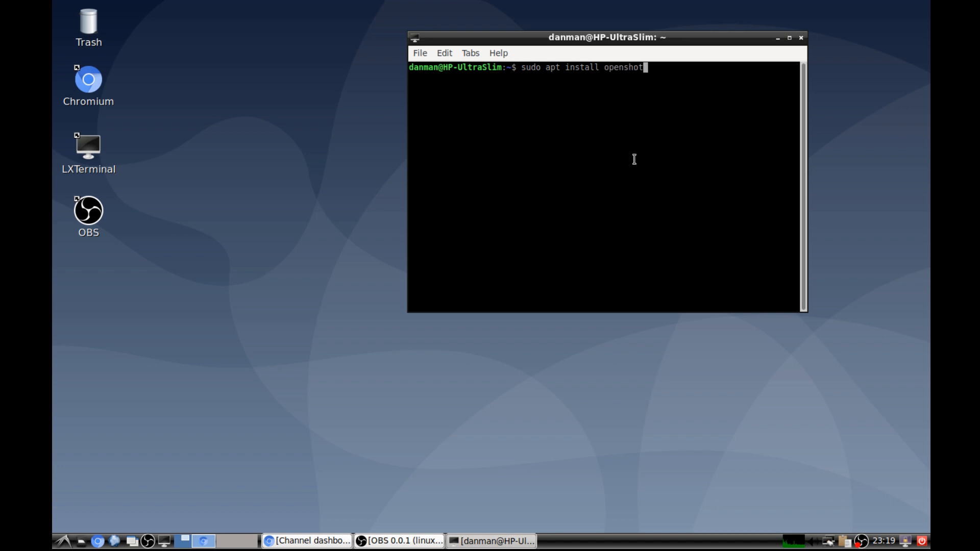
key("Return")
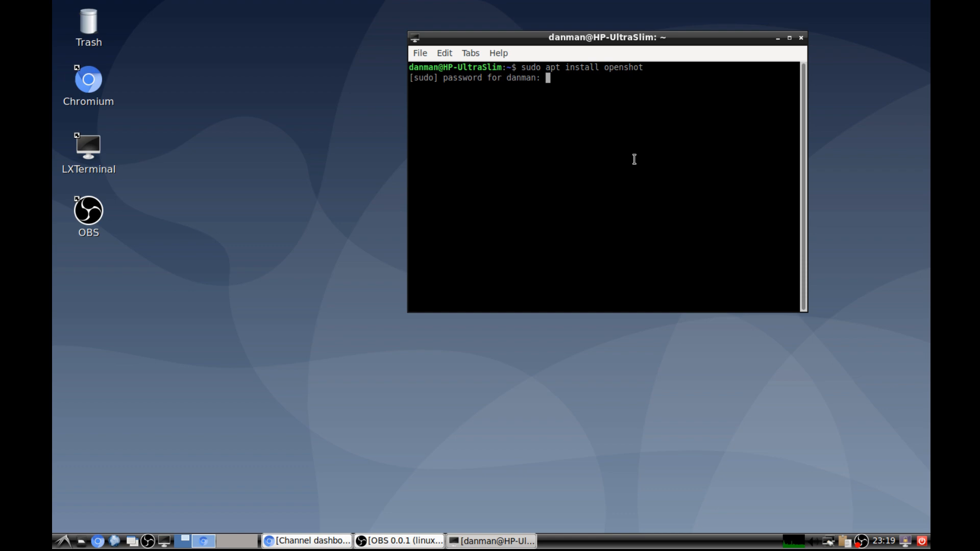
Step: Enter the sudo password and confirm the package installation with "y"
key("Return")
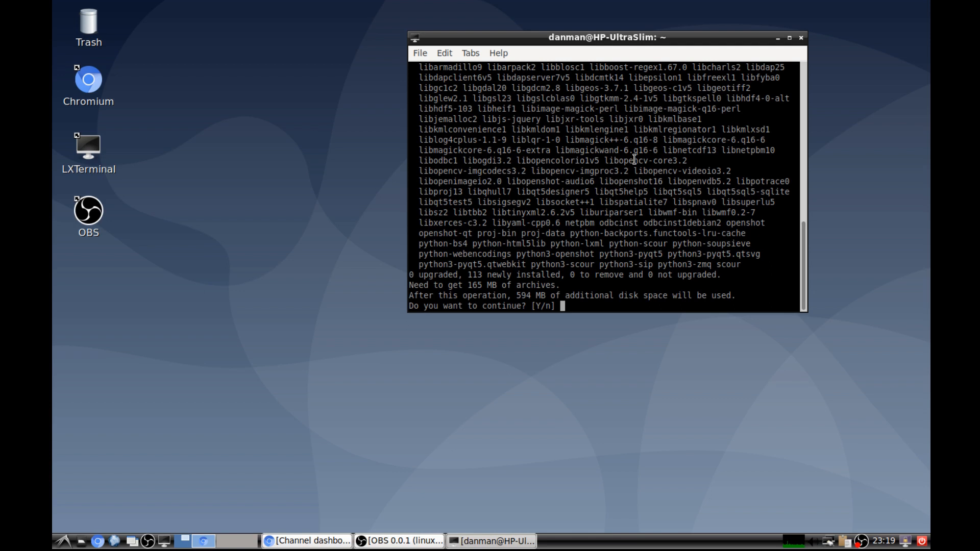
type("y")
key("Return")
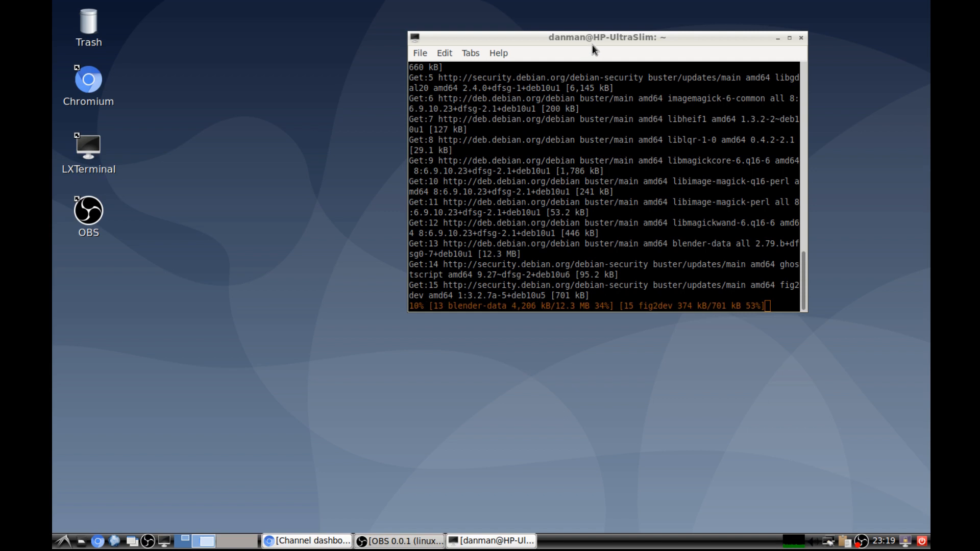
Step: Reposition the terminal window and enlarge it in width and height so the installation output is easier to read
left_click_drag(593, 45, 627, 95)
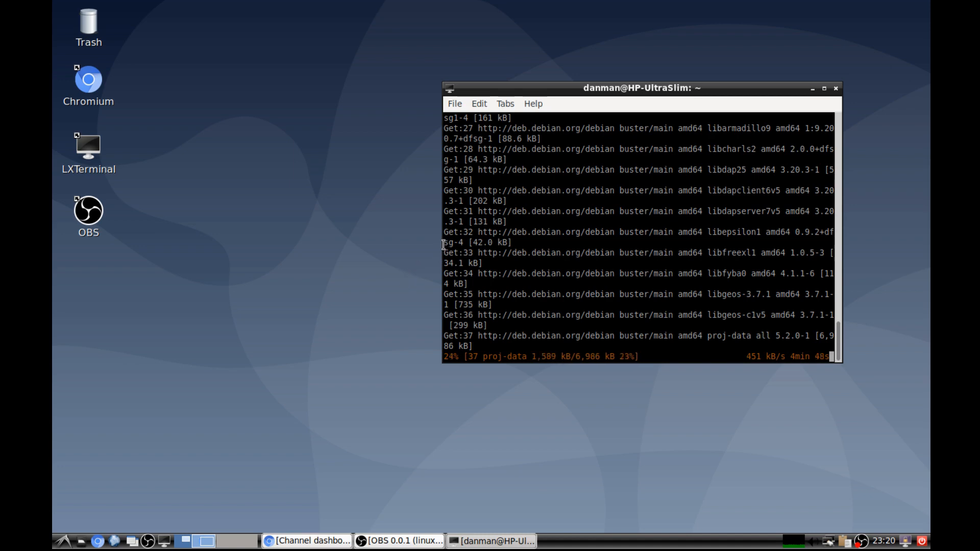
left_click_drag(443, 244, 207, 240)
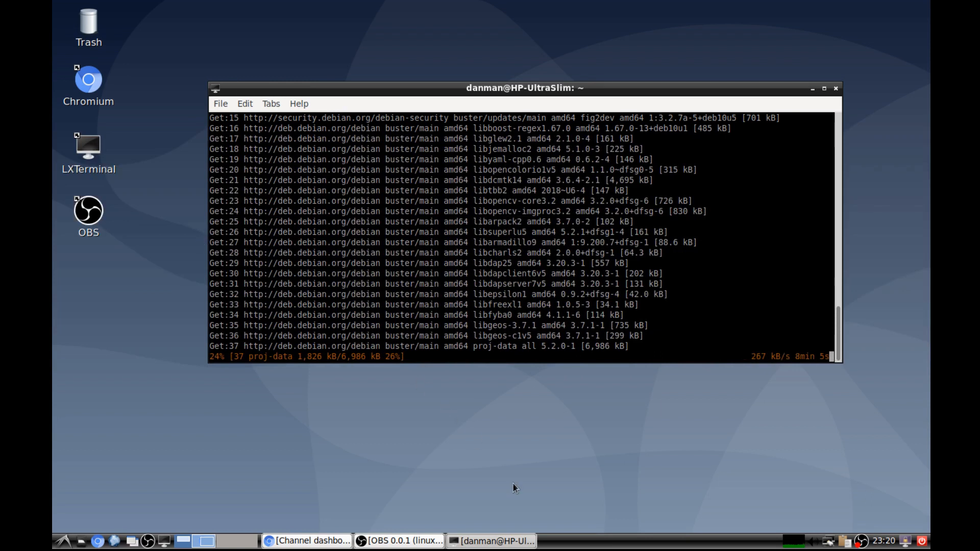
left_click_drag(495, 363, 494, 384)
left_click(63, 541)
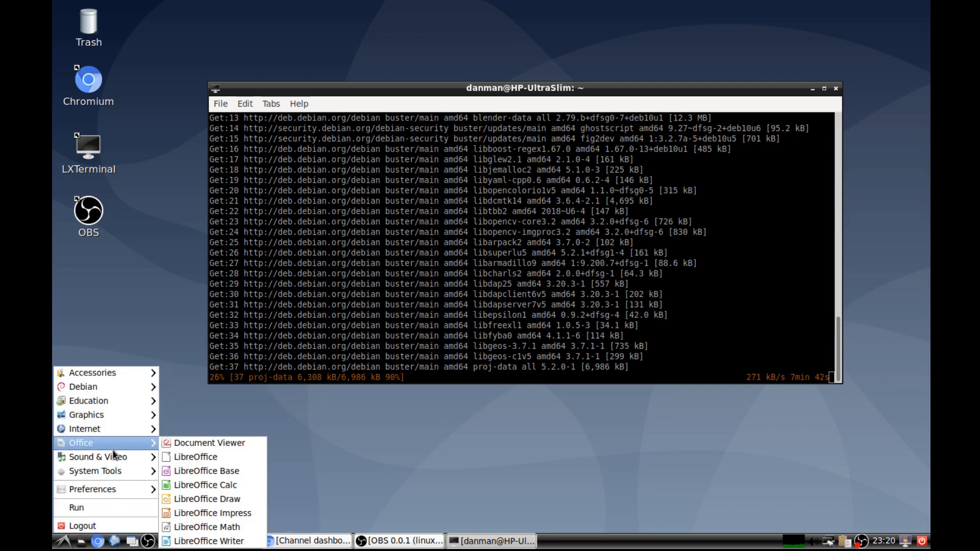
mouse_move(115, 471)
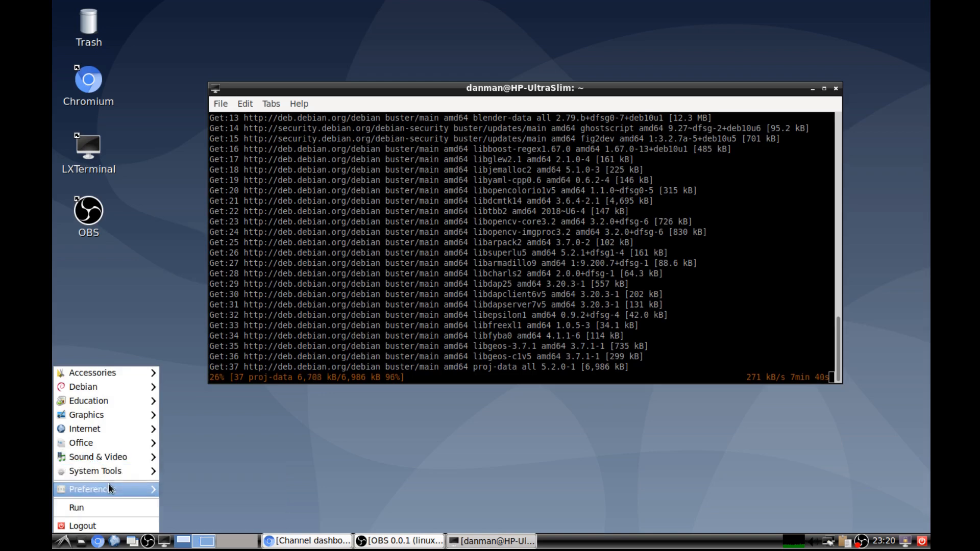
mouse_move(111, 490)
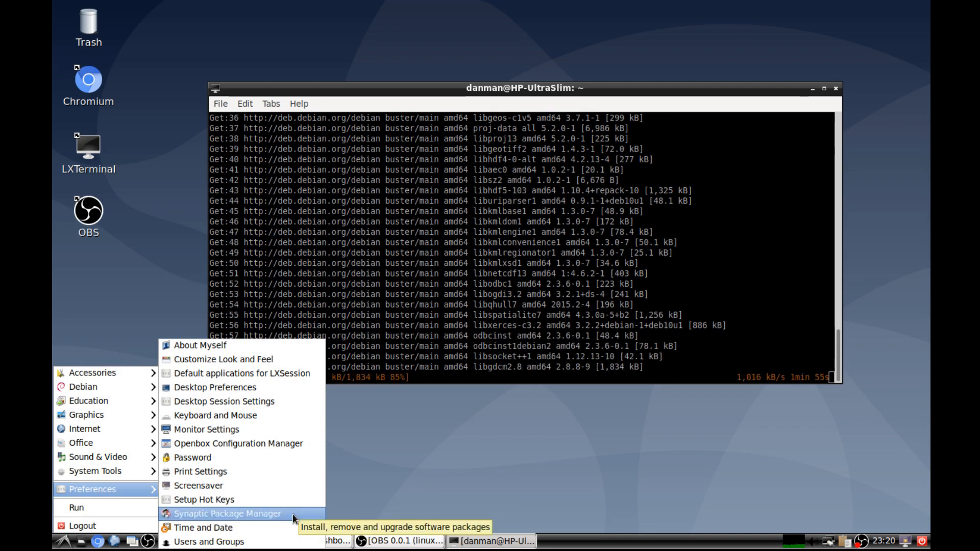
left_click(396, 421)
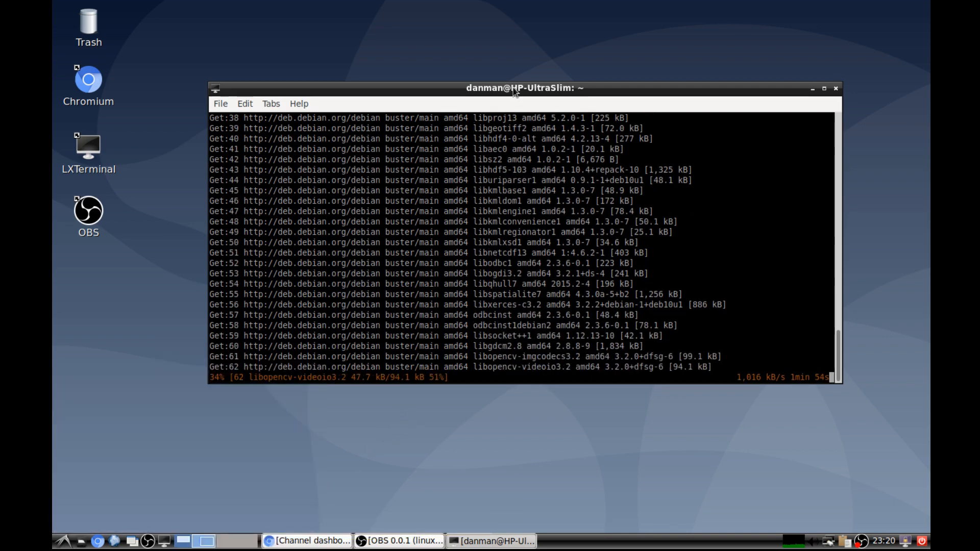
Step: Move the terminal window higher on the desktop and launch OpenShot Video Editor from the installed sound and video applications
left_click_drag(514, 92, 508, 57)
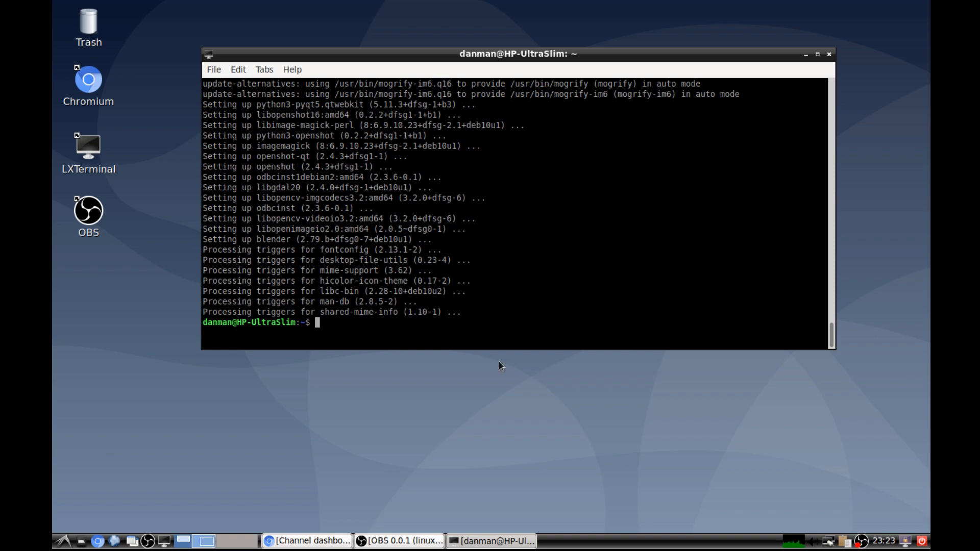
left_click(63, 540)
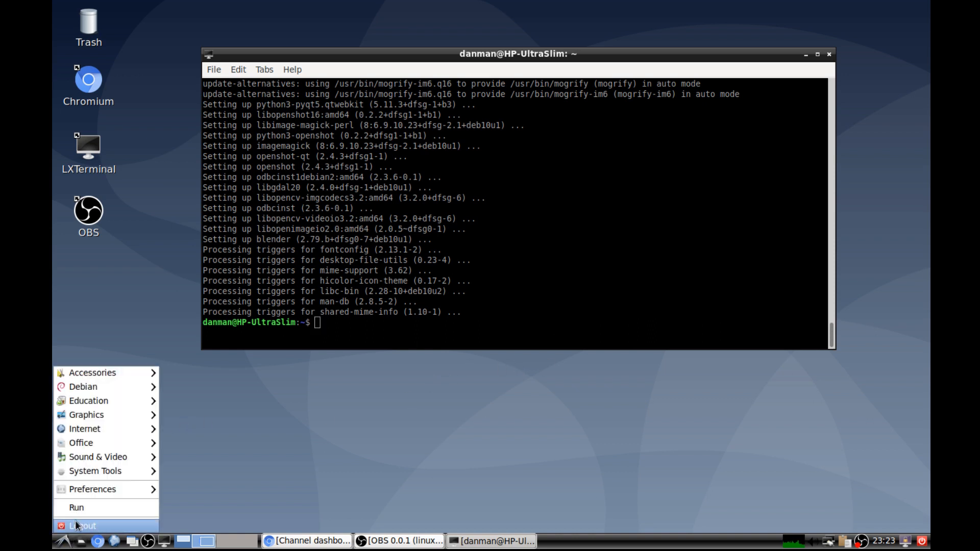
mouse_move(106, 464)
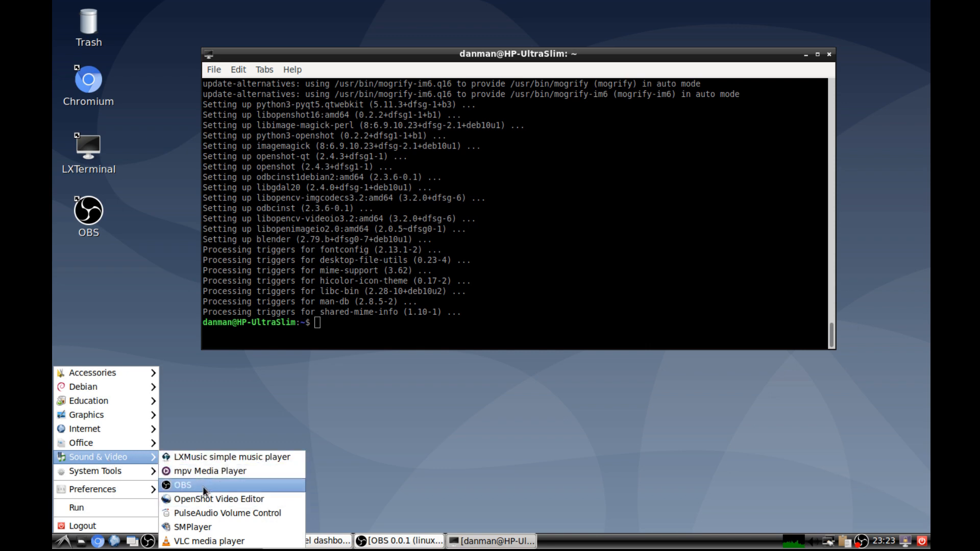
left_click(213, 502)
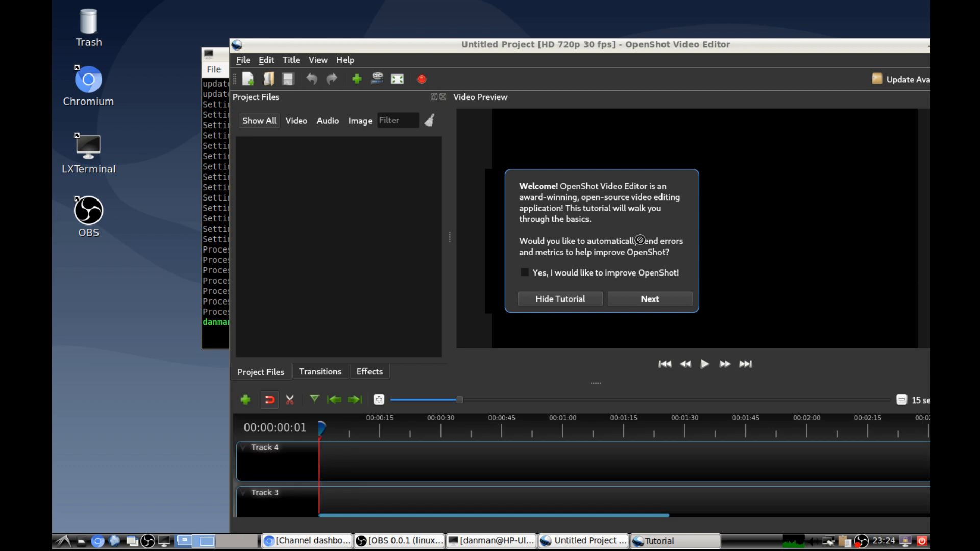
Step: Move the OpenShot window fully into view and opt in to sending errors and metrics to improve OpenShot
left_click_drag(669, 45, 576, 18)
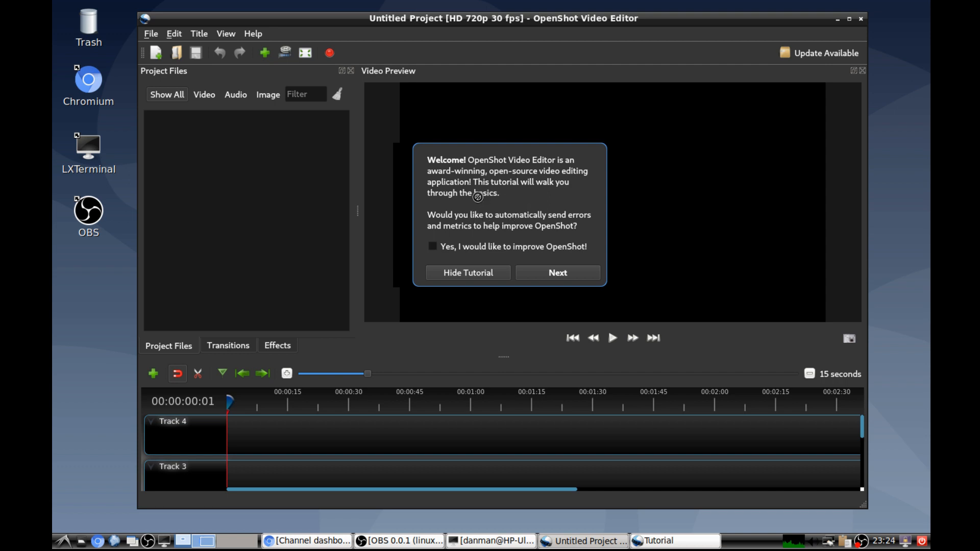
left_click(432, 247)
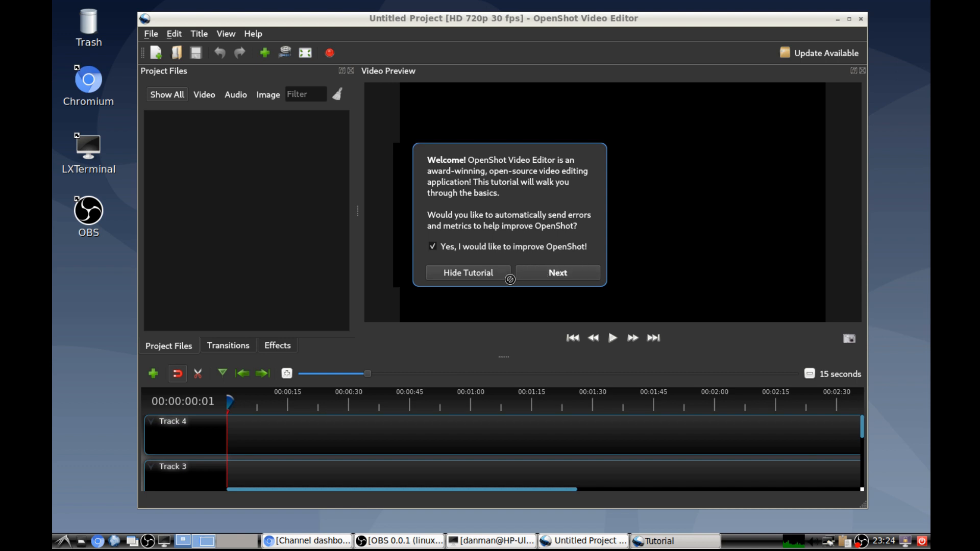
Step: Page through the introductory tutorial tips from the welcome message to video export, and maximize the editor window
left_click(528, 276)
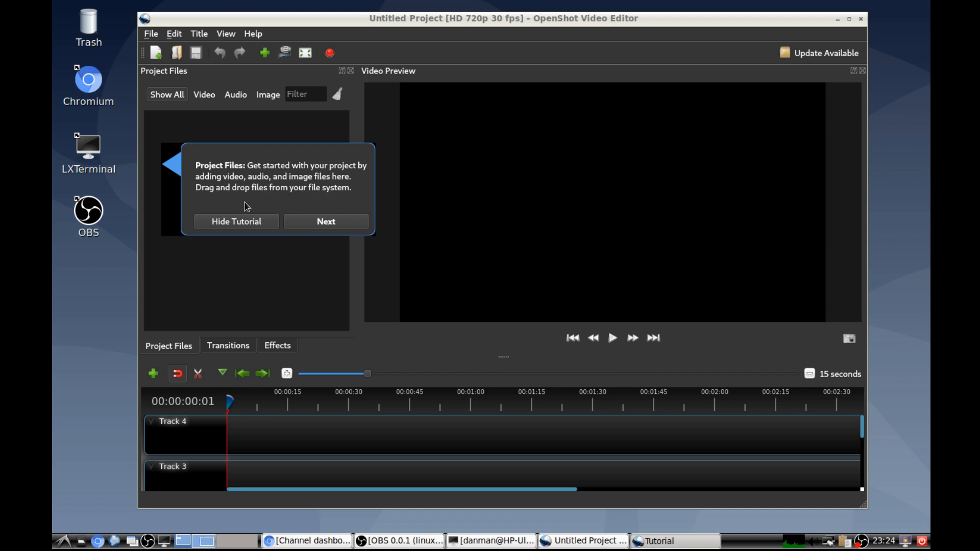
left_click(312, 225)
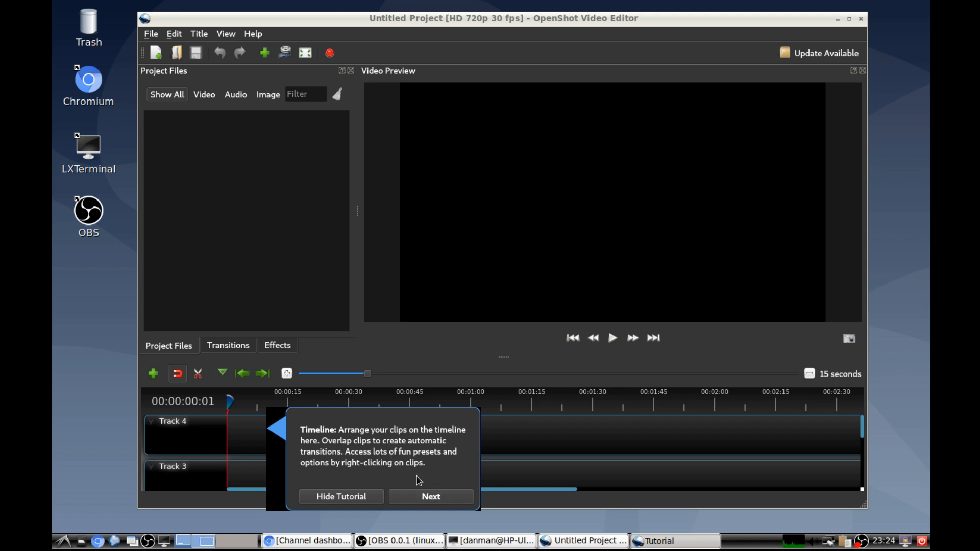
left_click(432, 499)
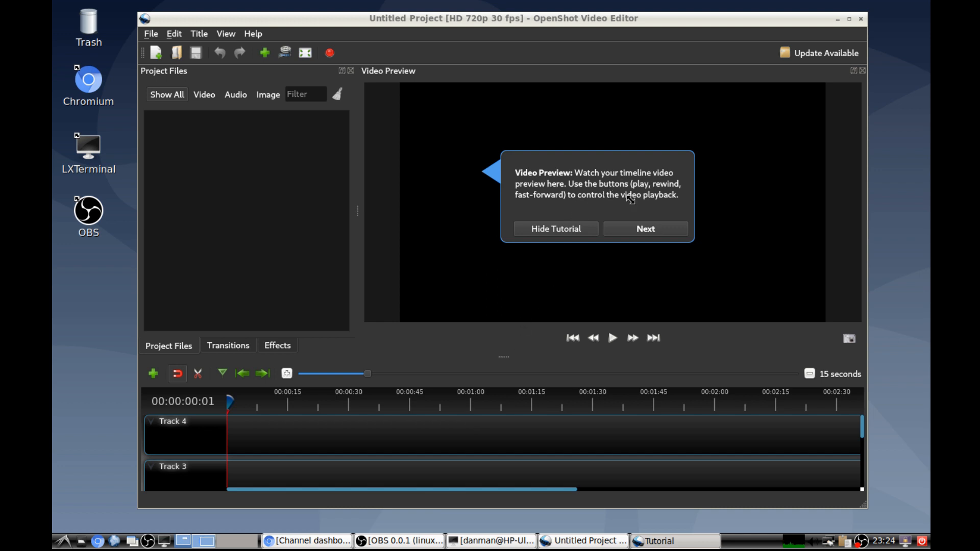
left_click(649, 233)
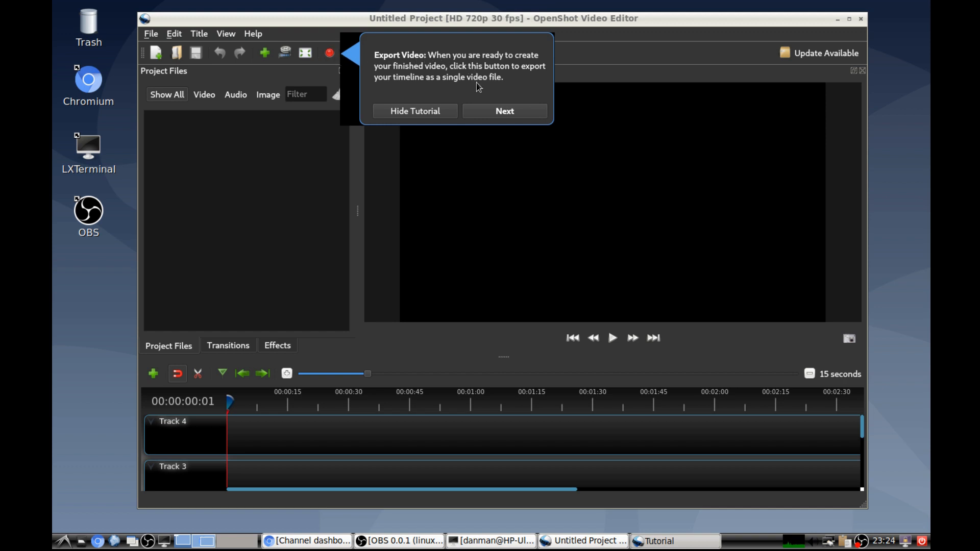
left_click(498, 112)
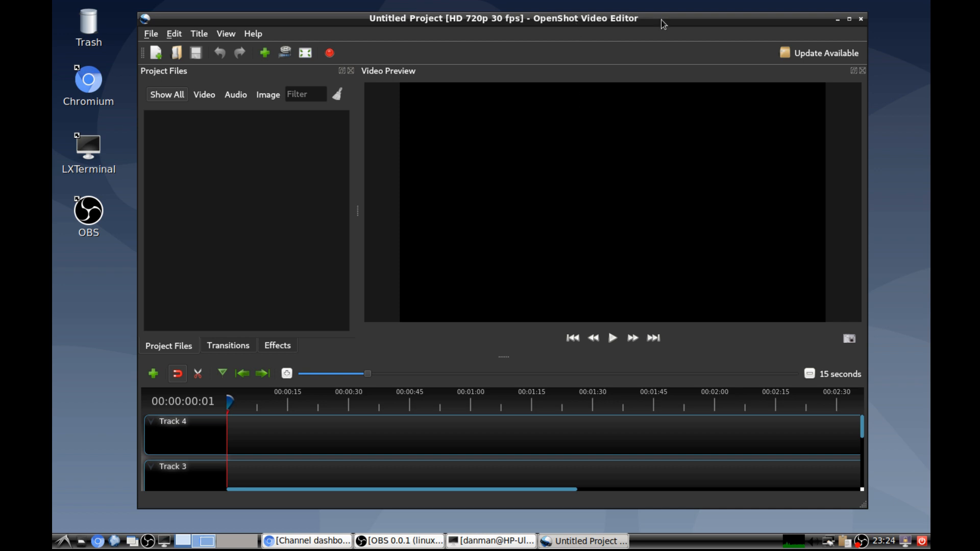
left_click(850, 19)
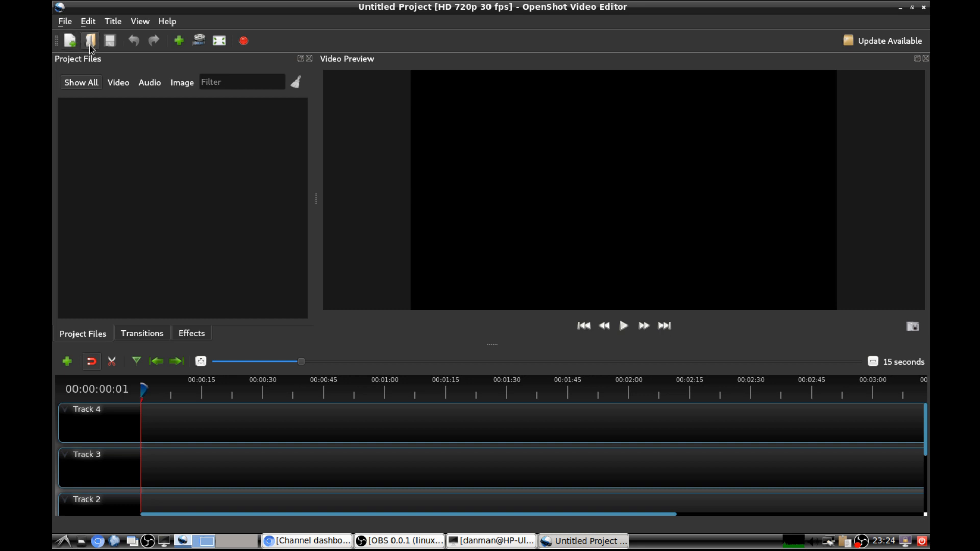
right_click(160, 199)
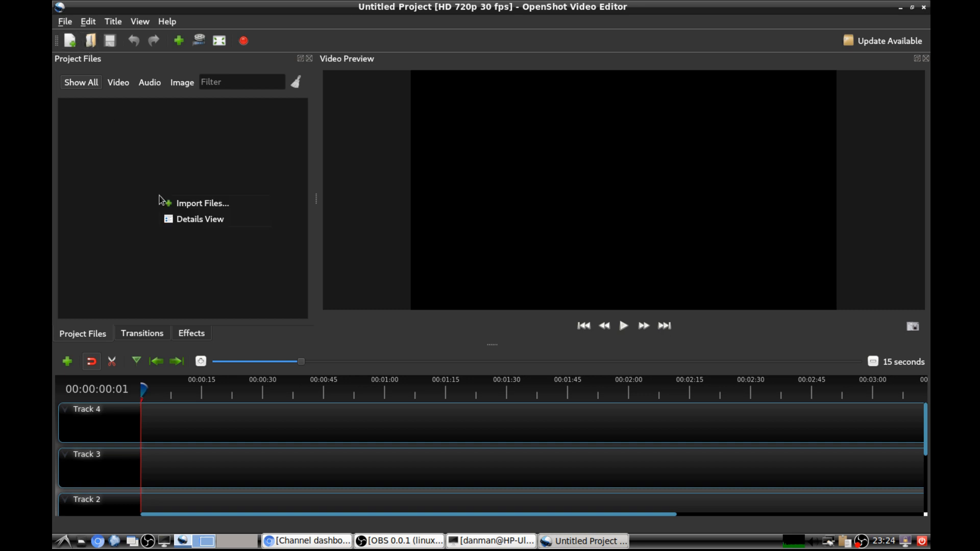
left_click(176, 203)
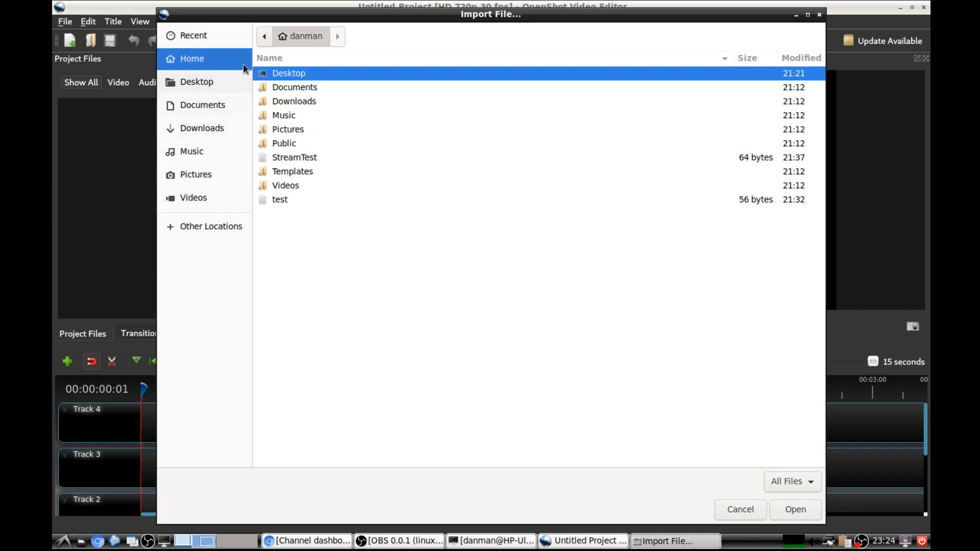
left_click(269, 39)
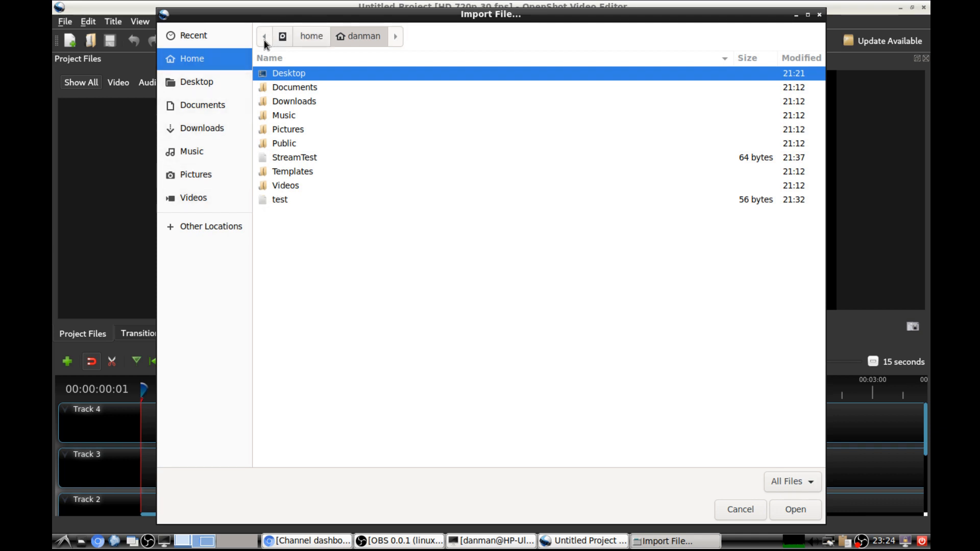
left_click(278, 39)
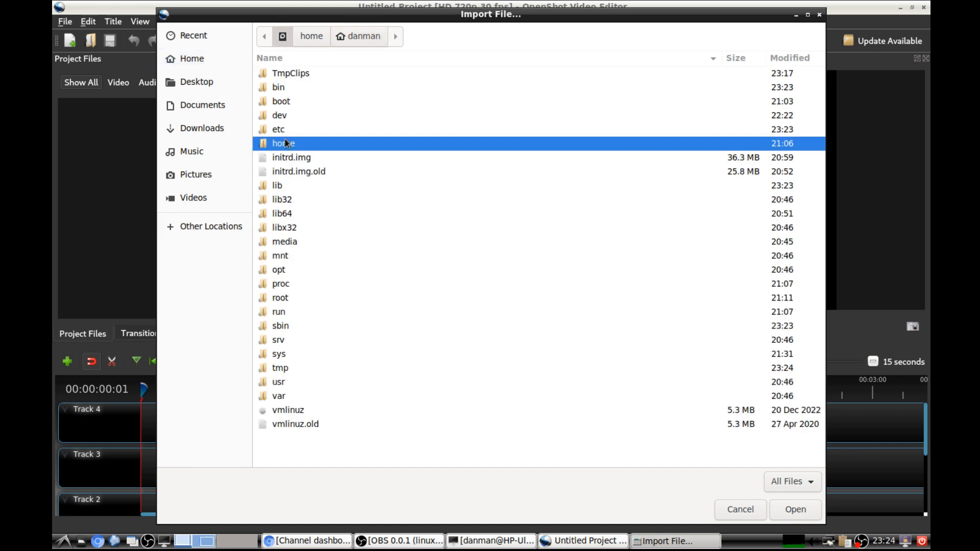
left_click(283, 73)
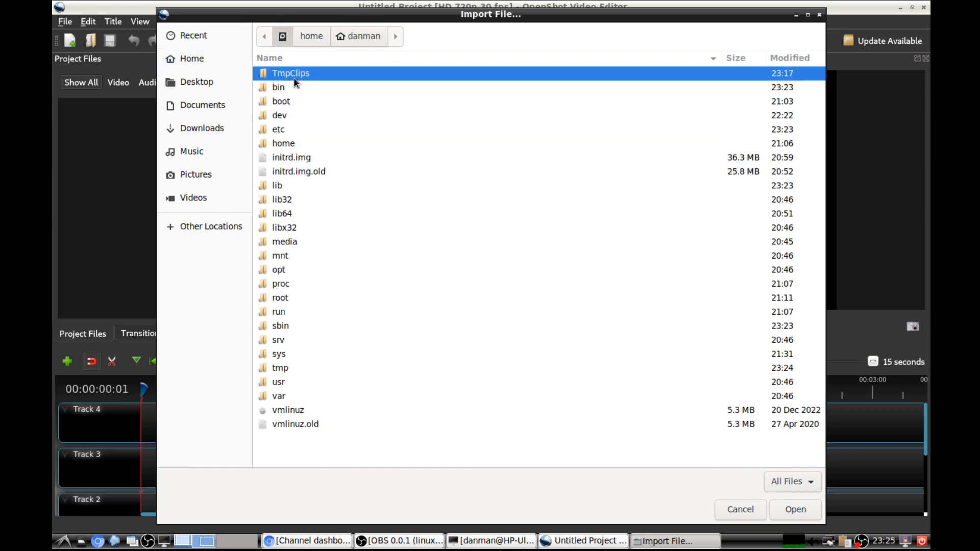
double_click(295, 79)
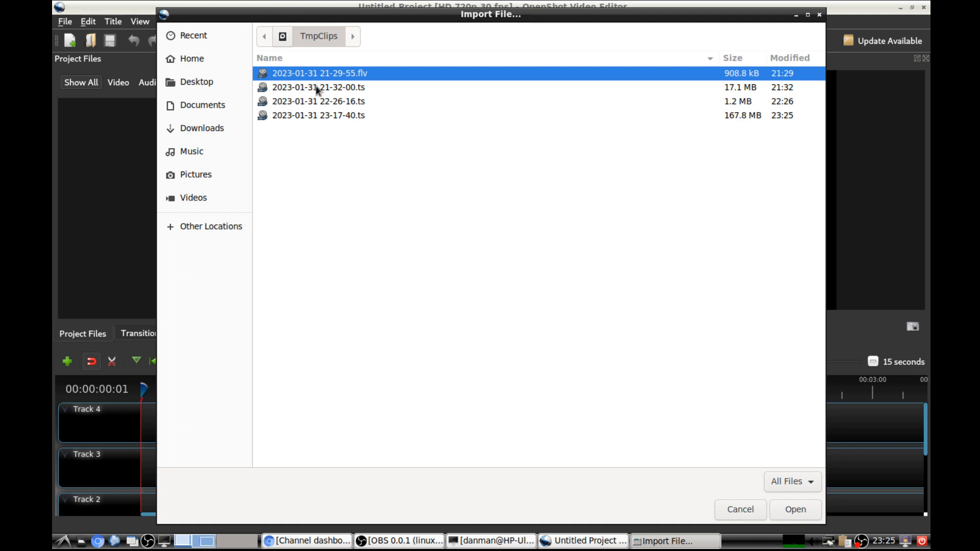
left_click(316, 88, "shift")
left_click(315, 102, "shift")
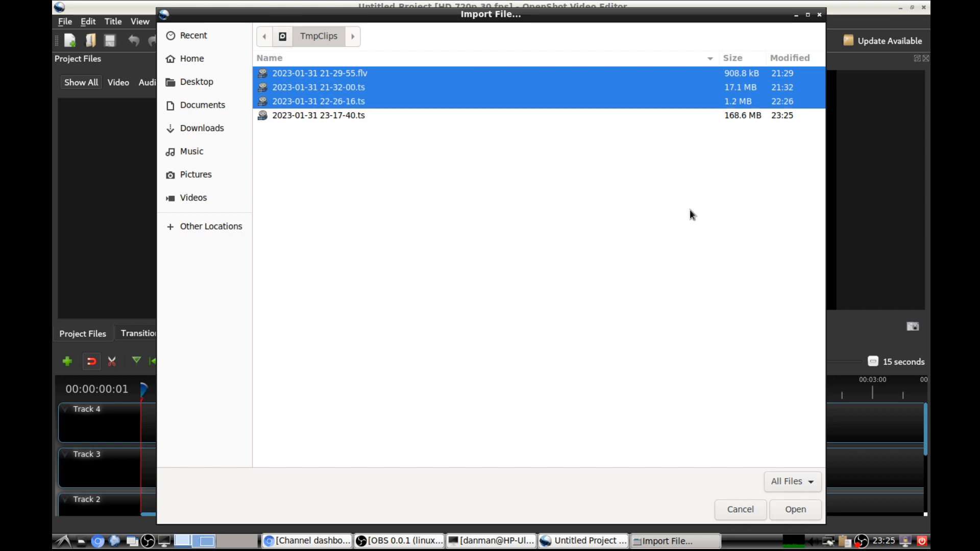
left_click(795, 509)
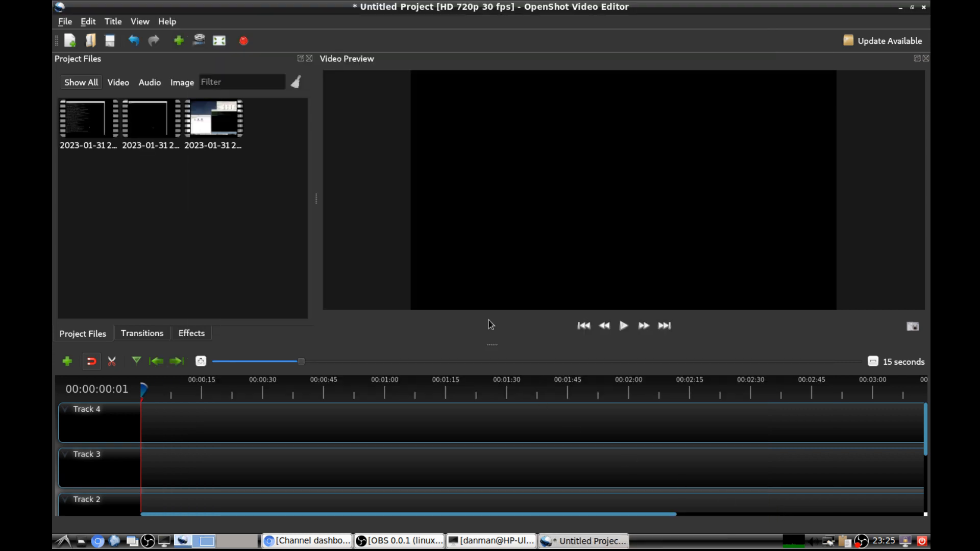
Step: Select the imported clips individually and widen the Project Files area toward the video preview
left_click(79, 131)
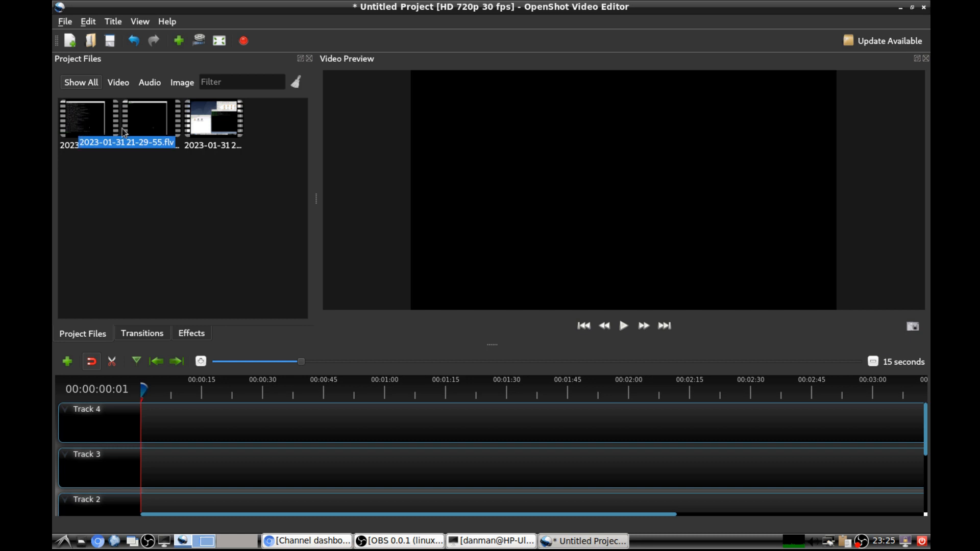
left_click(211, 132)
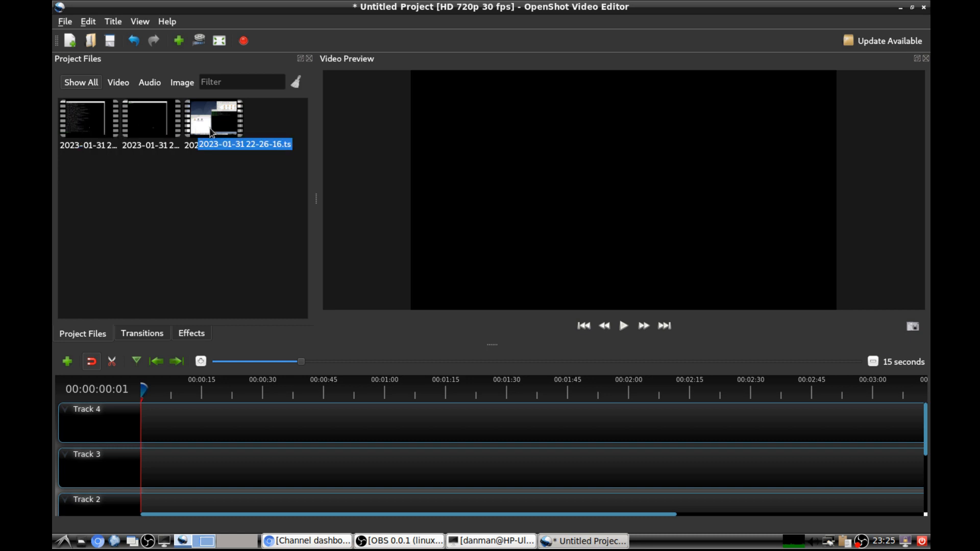
left_click(96, 134)
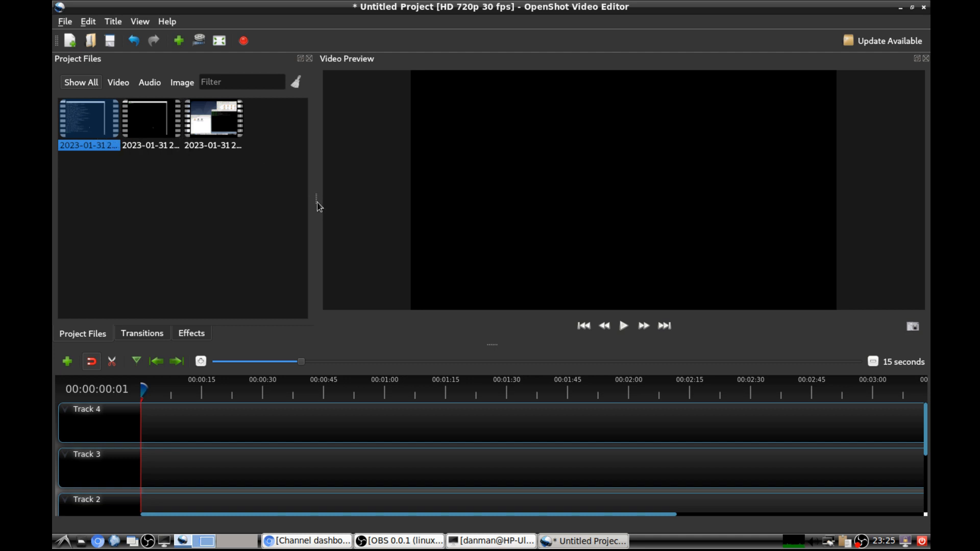
left_click_drag(317, 203, 462, 209)
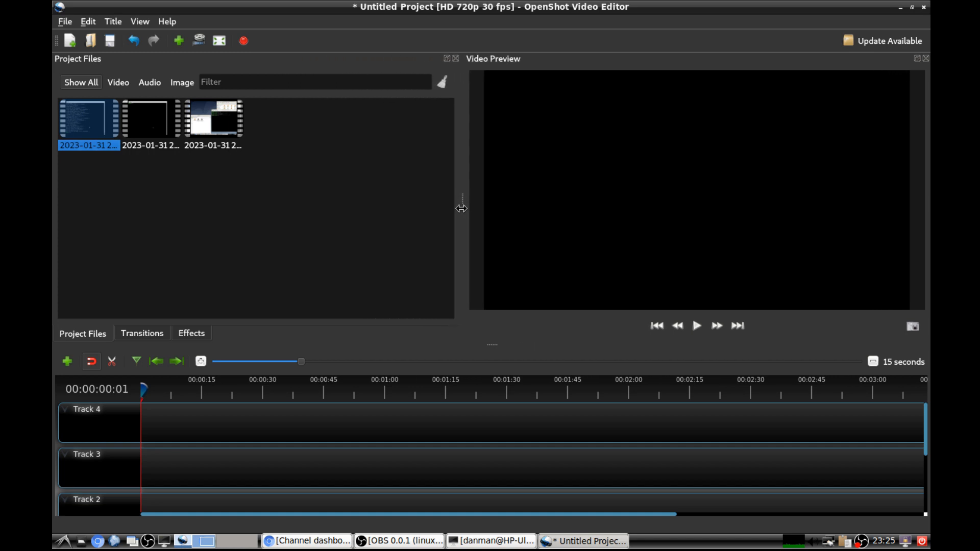
left_click(149, 148)
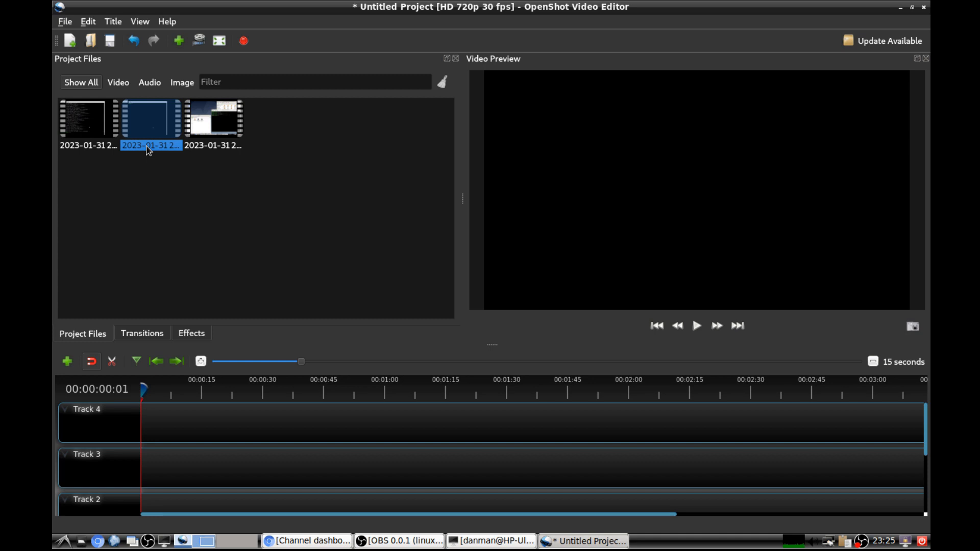
left_click_drag(100, 149, 173, 422)
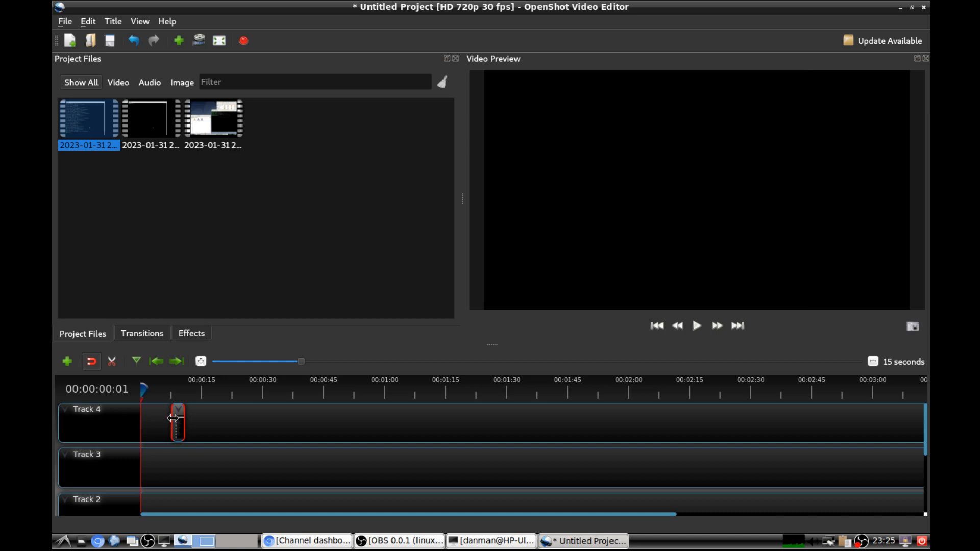
left_click_drag(178, 422, 149, 422)
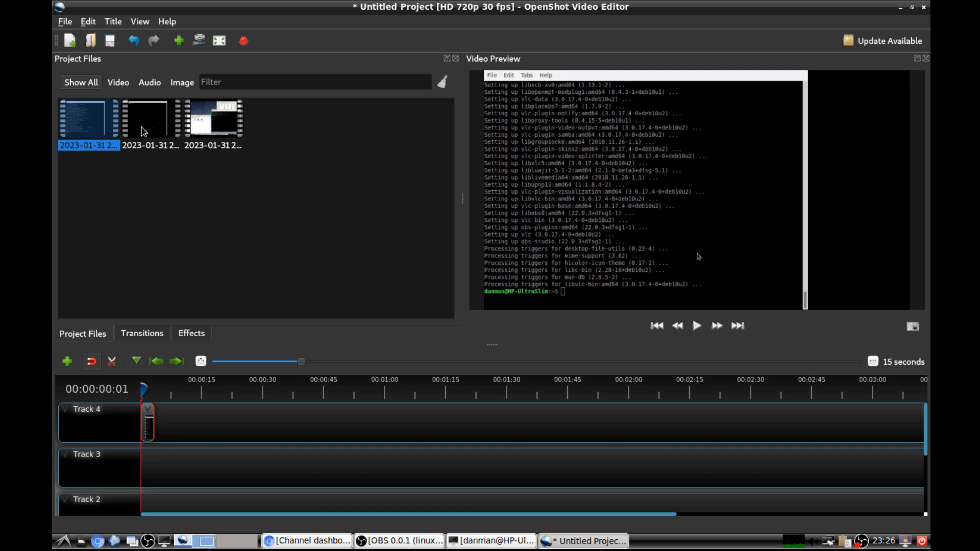
left_click_drag(146, 130, 181, 413)
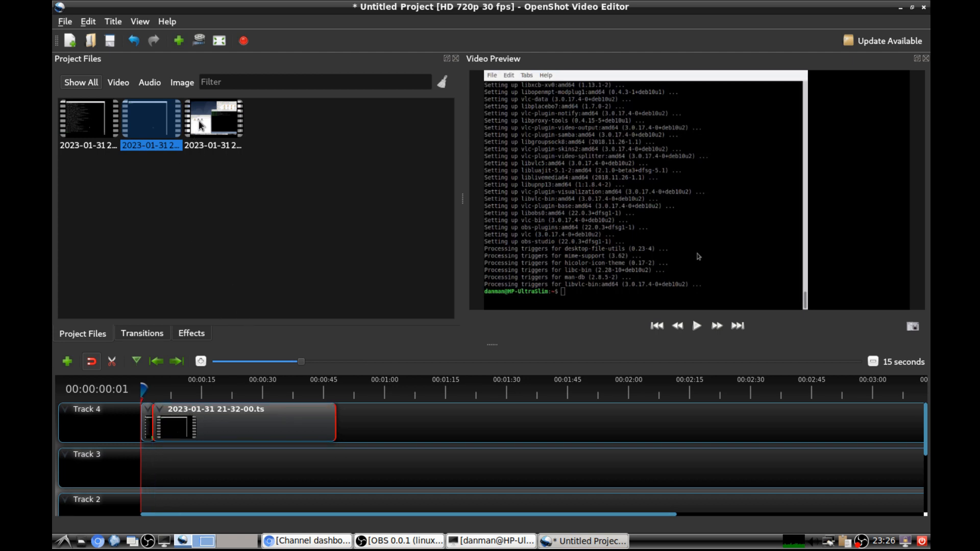
left_click_drag(201, 126, 235, 470)
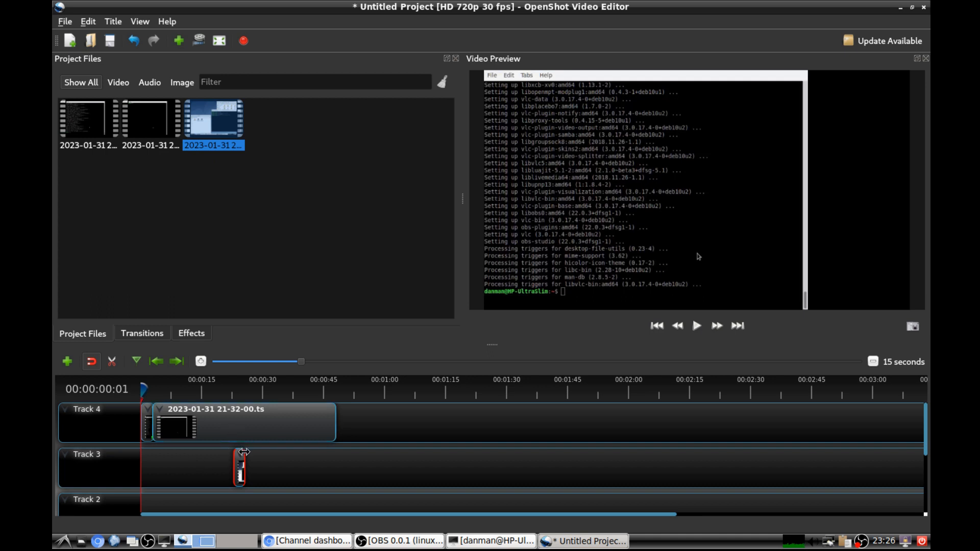
right_click(240, 458)
left_click(266, 475)
left_click_drag(240, 471, 342, 423)
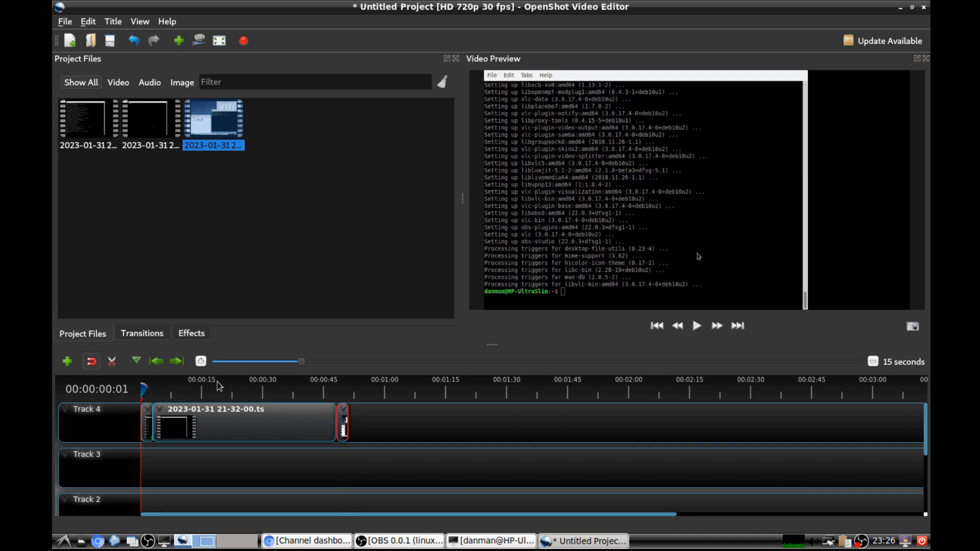
left_click(697, 326)
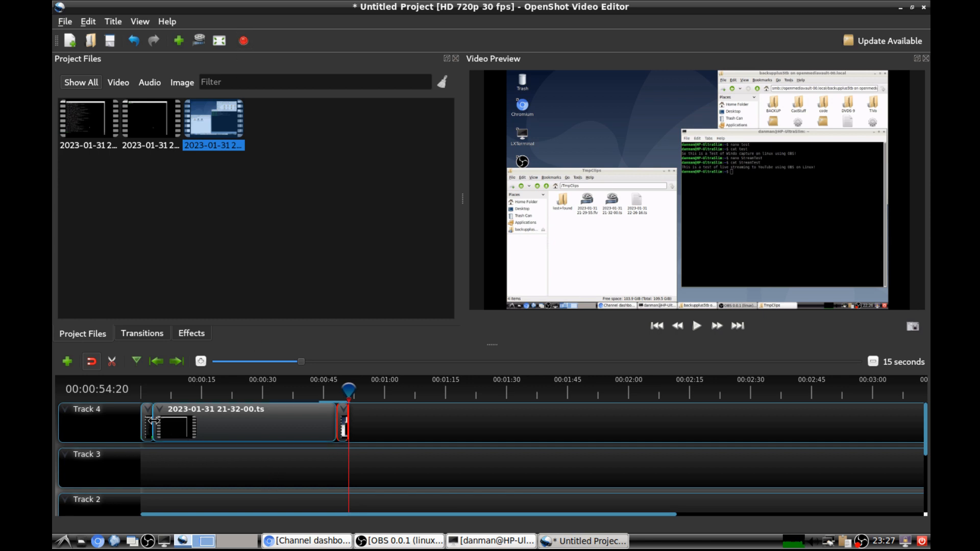
Step: Add the Big barr transition at the start of Track 4 and shift the second and third clips later on that track
left_click(142, 334)
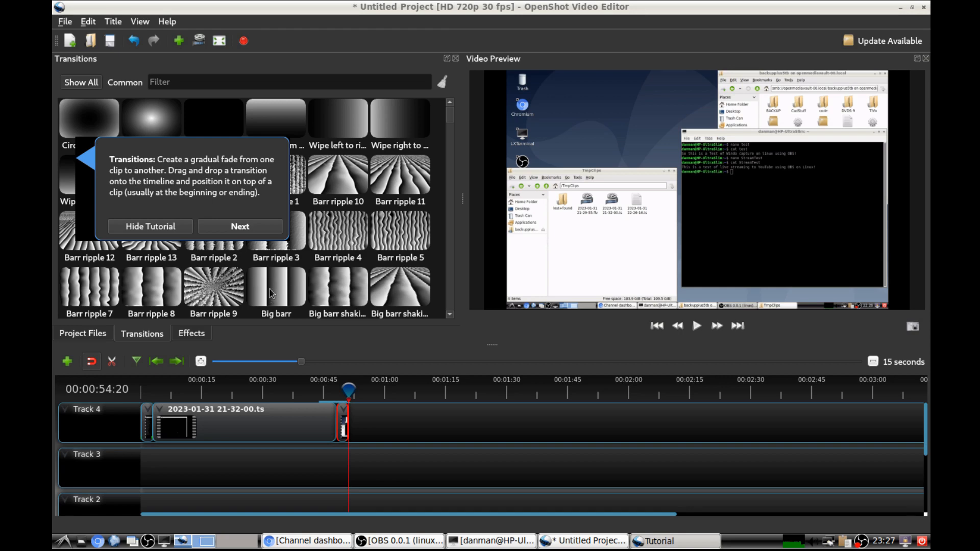
left_click_drag(274, 294, 189, 419)
left_click_drag(208, 419, 206, 450)
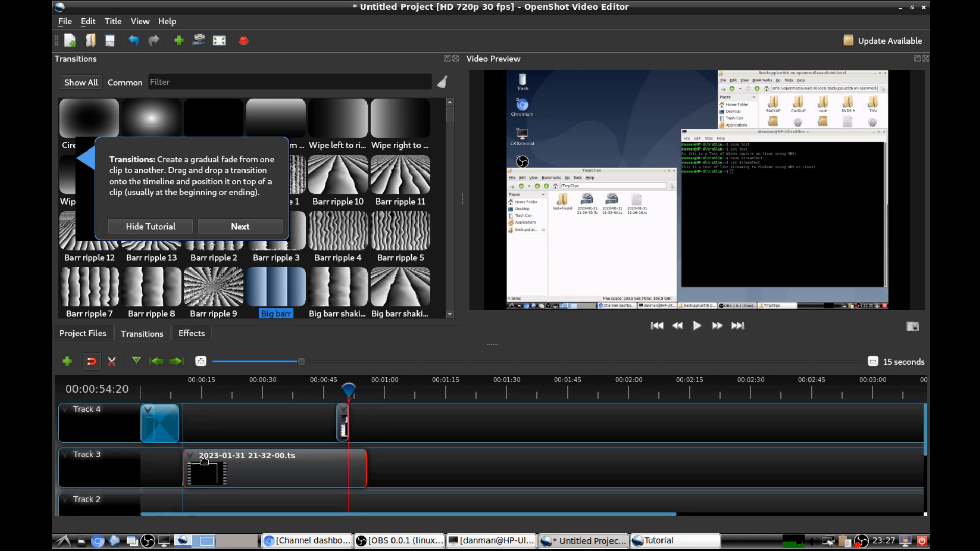
left_click_drag(341, 418, 404, 419)
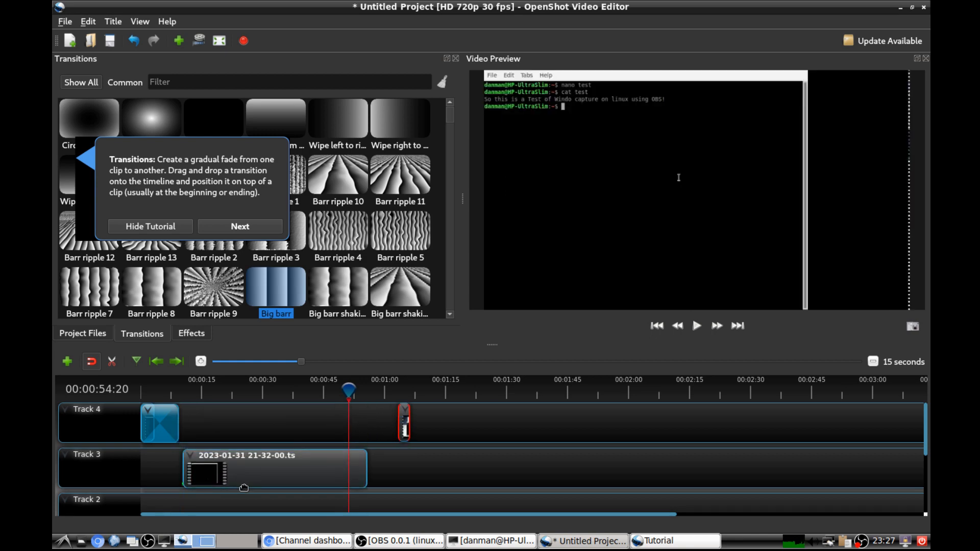
left_click_drag(265, 471, 266, 429)
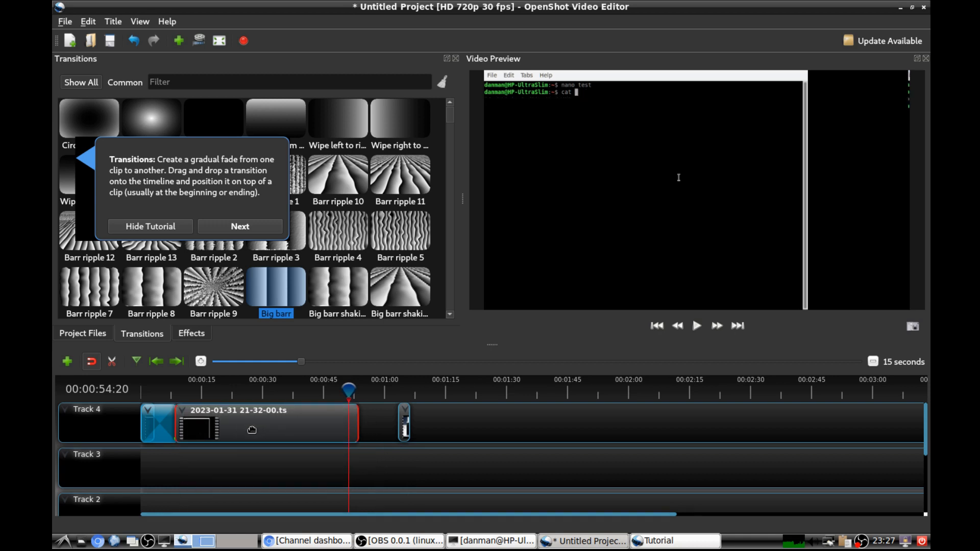
left_click(178, 430)
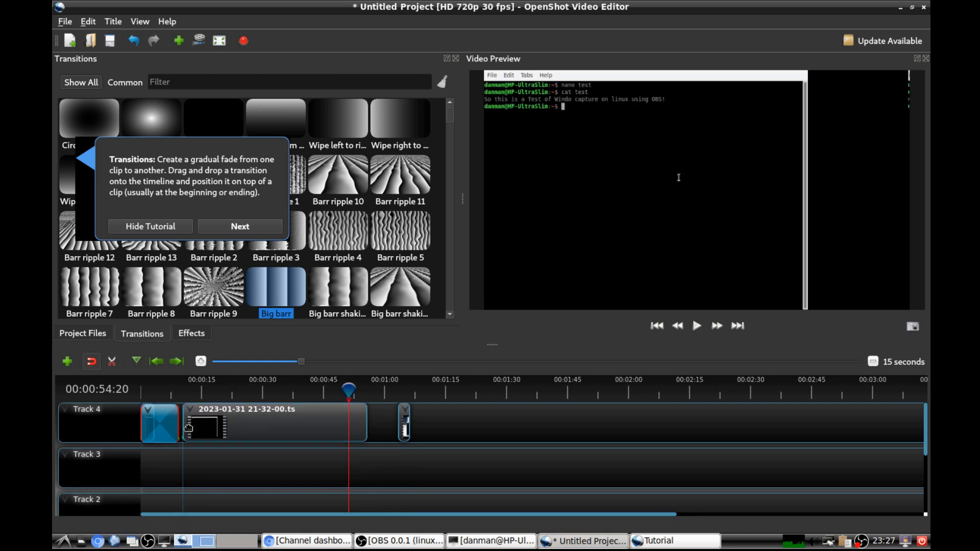
mouse_move(164, 428)
left_mouse_down()
mouse_move(187, 428)
mouse_move(173, 413)
left_mouse_up()
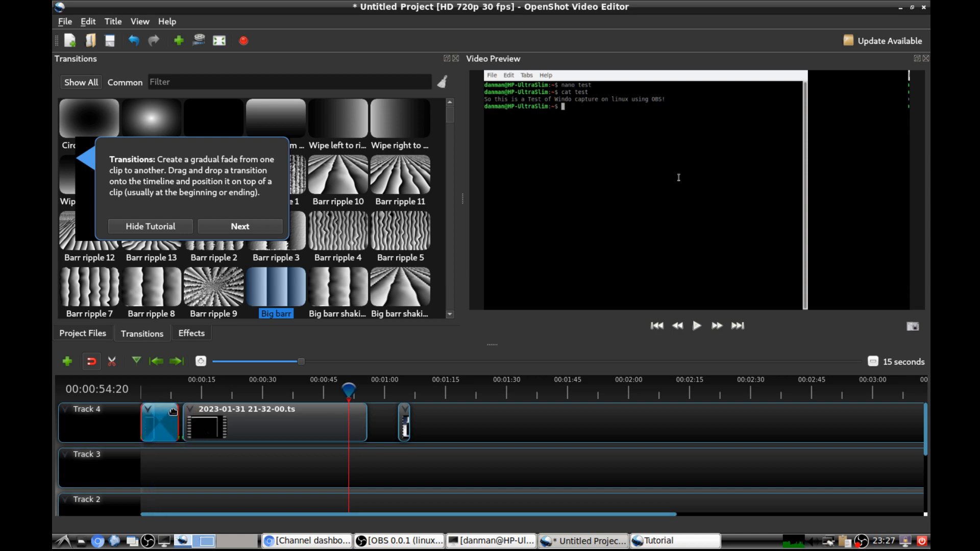
left_click(182, 410)
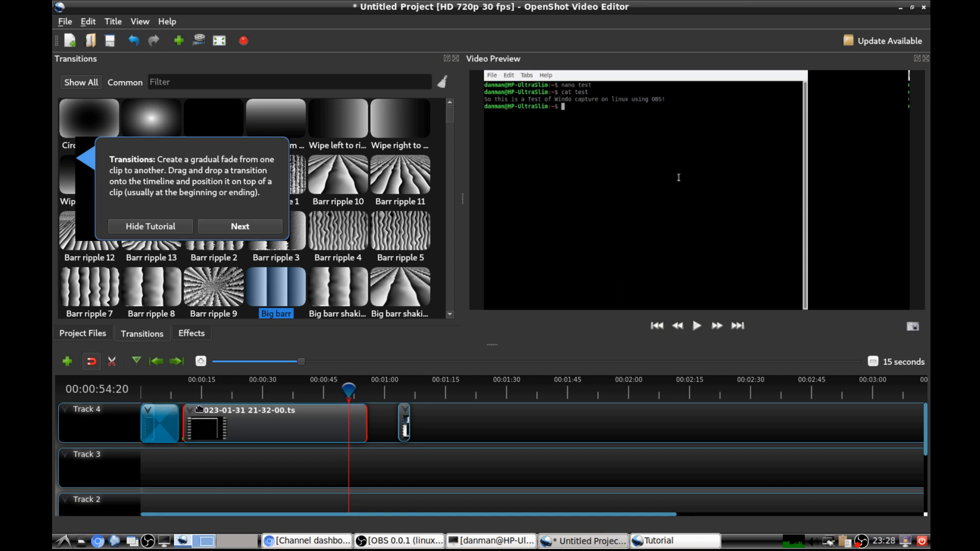
left_click_drag(200, 409, 178, 411)
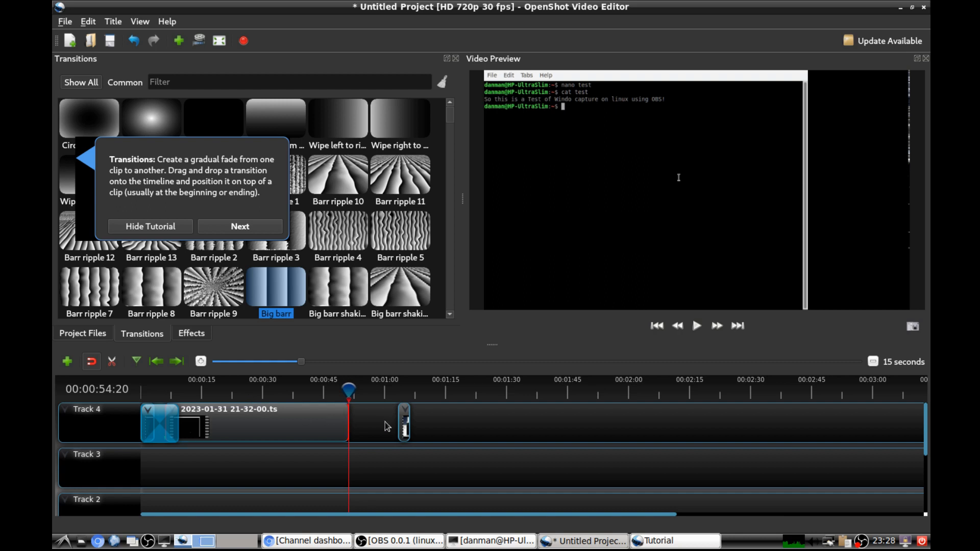
Step: Move the third clip closer to the second, add a Big barr shaking transition across their junction on Track 4, and play the timeline
left_click_drag(400, 423, 377, 423)
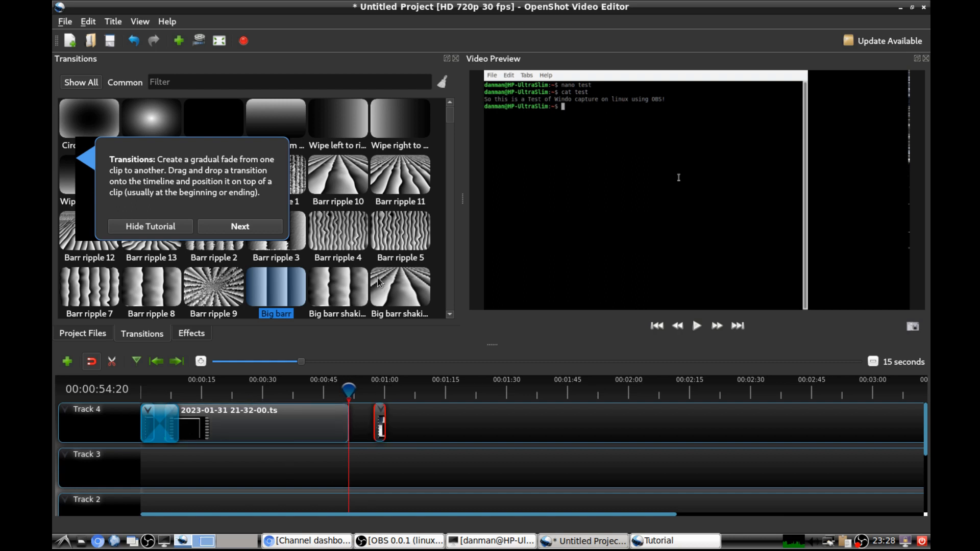
left_click_drag(391, 289, 369, 431)
left_click(697, 325)
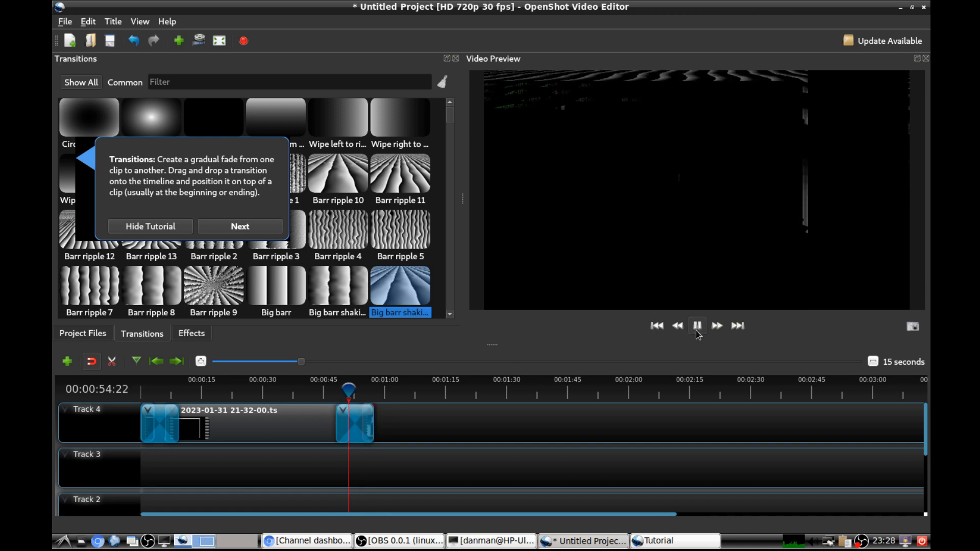
Step: Return the playhead to the beginning, dismiss the Transitions tutorial, and preview the opening of the timeline
left_click(347, 391)
left_click_drag(347, 391, 121, 389)
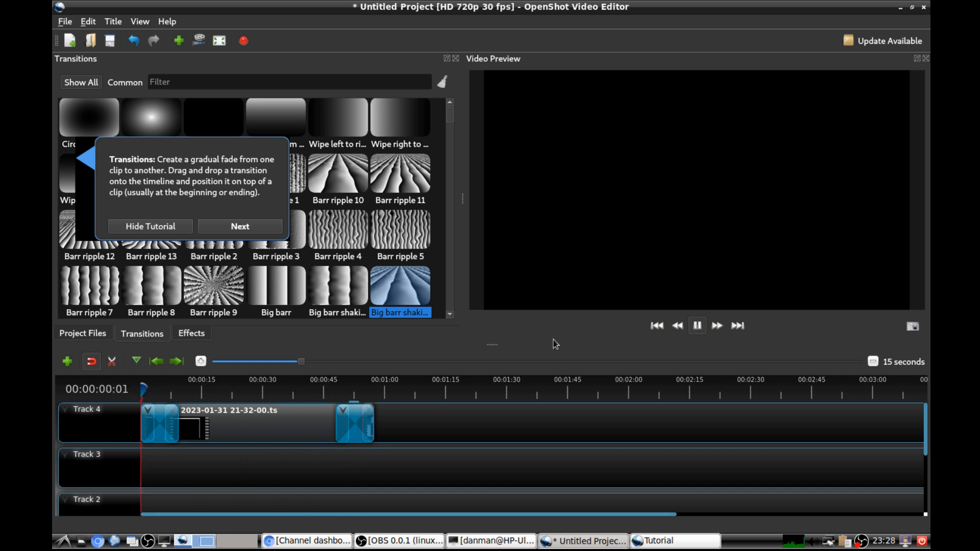
left_click(693, 331)
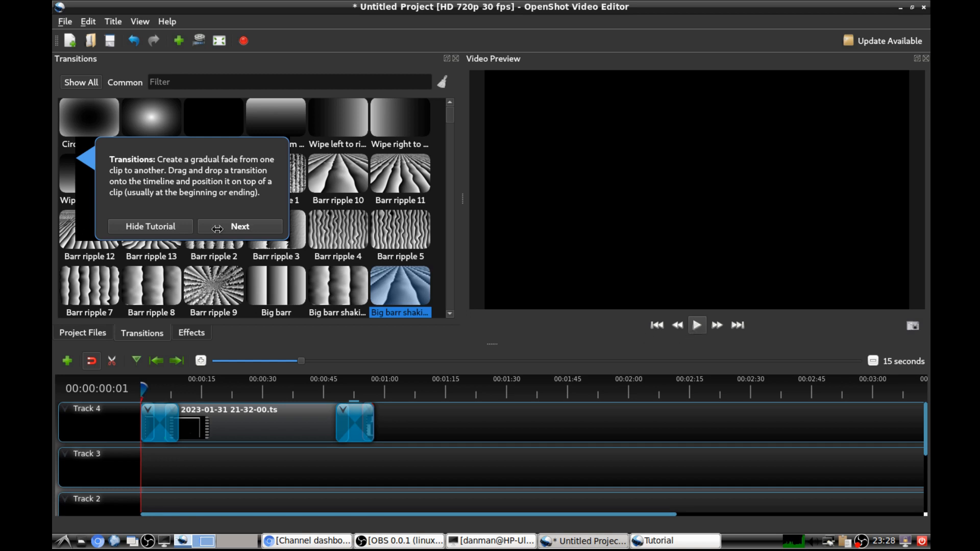
left_click(233, 231)
left_click(237, 225)
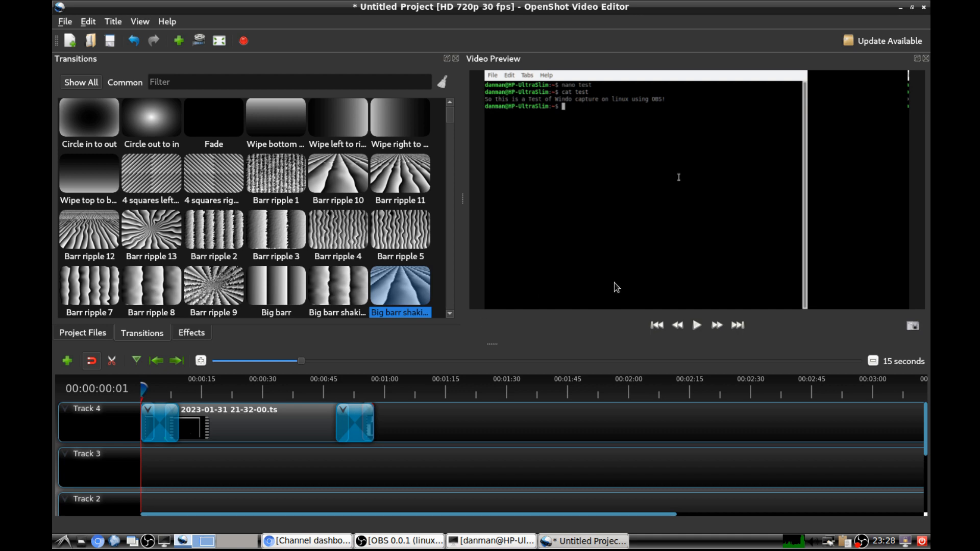
left_click(697, 326)
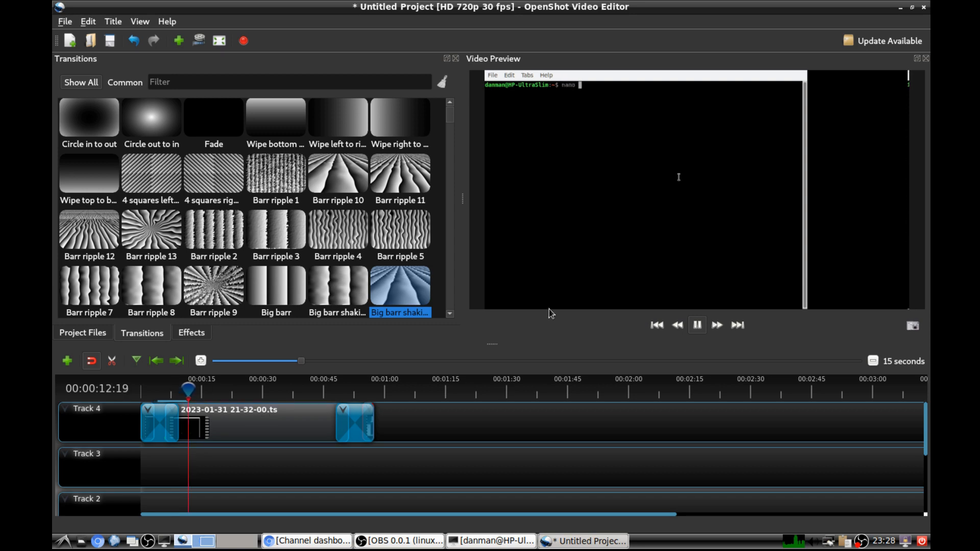
key("space")
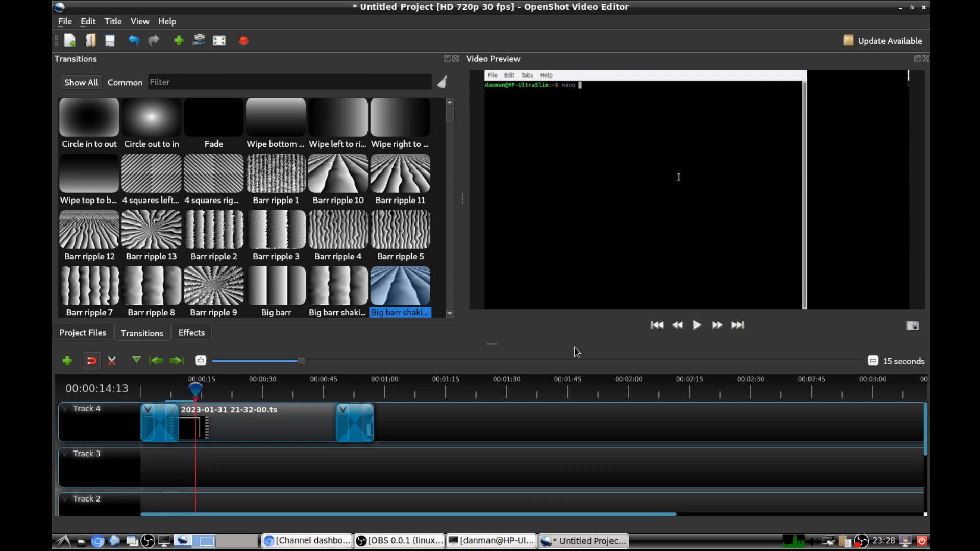
mouse_move(258, 432)
left_mouse_down()
mouse_move(233, 433)
mouse_move(249, 430)
left_mouse_up()
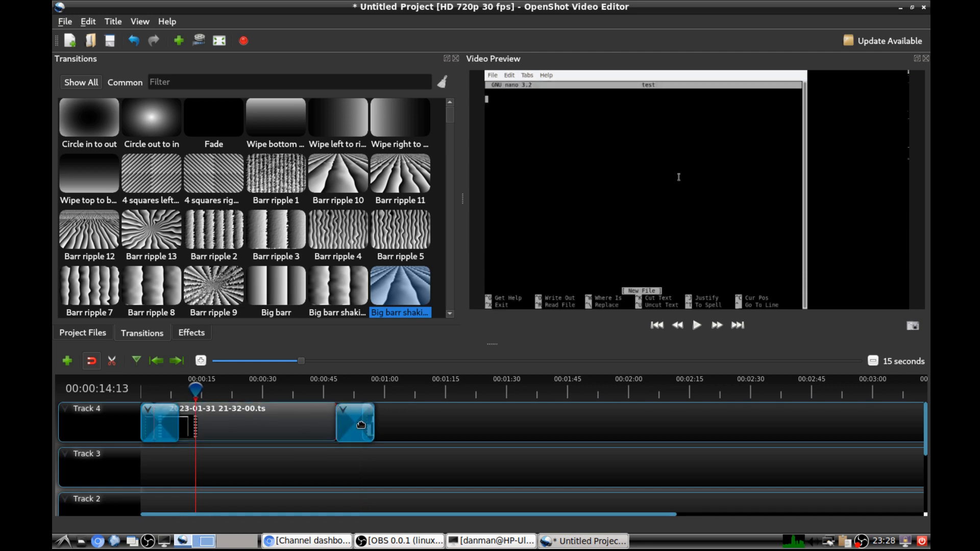
left_click(349, 426)
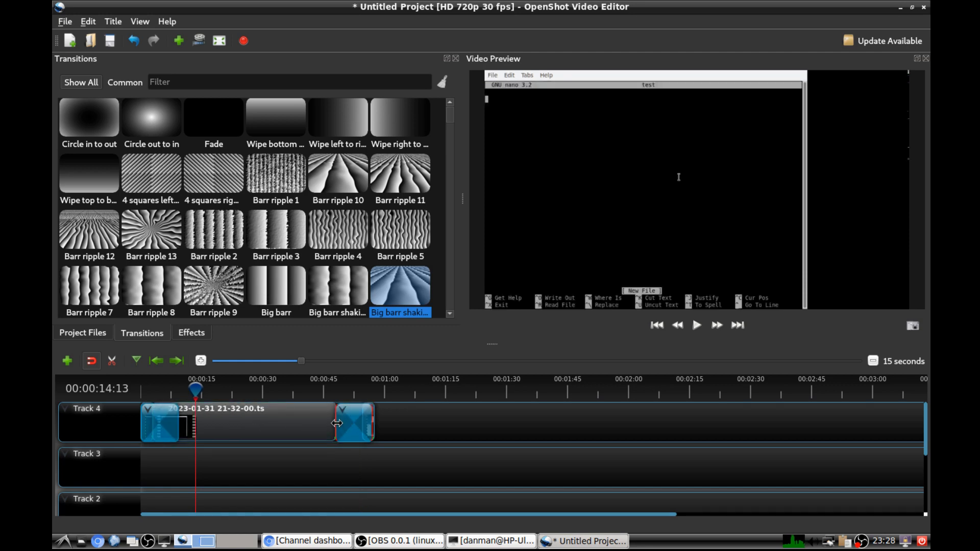
mouse_move(349, 425)
left_mouse_down()
mouse_move(322, 426)
mouse_move(367, 426)
mouse_move(343, 424)
left_mouse_up()
left_click(332, 431)
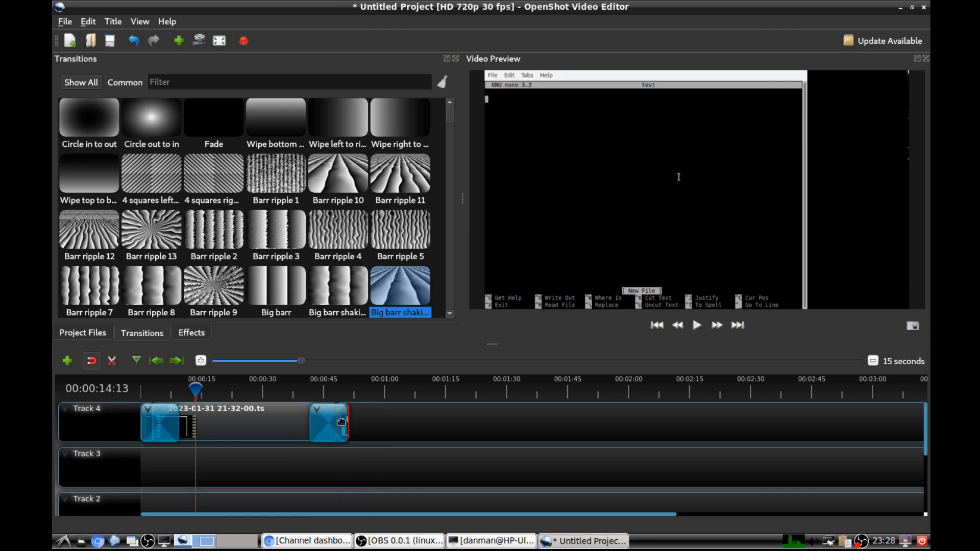
left_click_drag(331, 430, 346, 426)
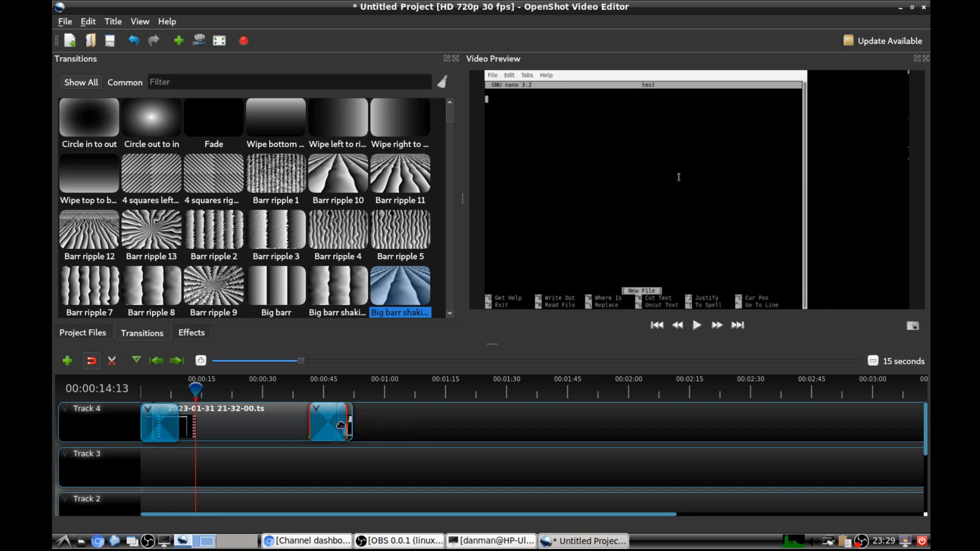
left_click_drag(341, 425, 340, 417)
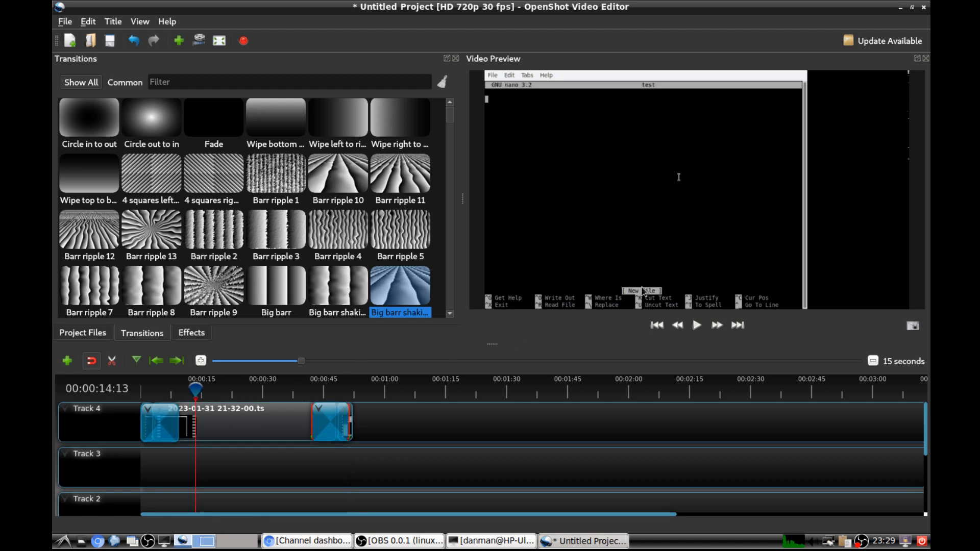
Step: Play the timeline from the start and move the first transition slightly later on Track 4
left_click(697, 326)
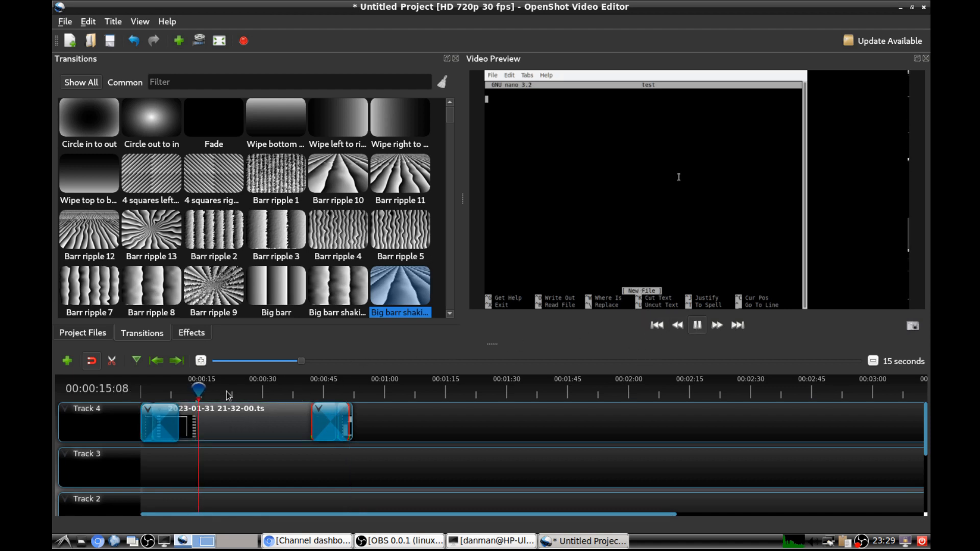
left_click_drag(199, 391, 139, 398)
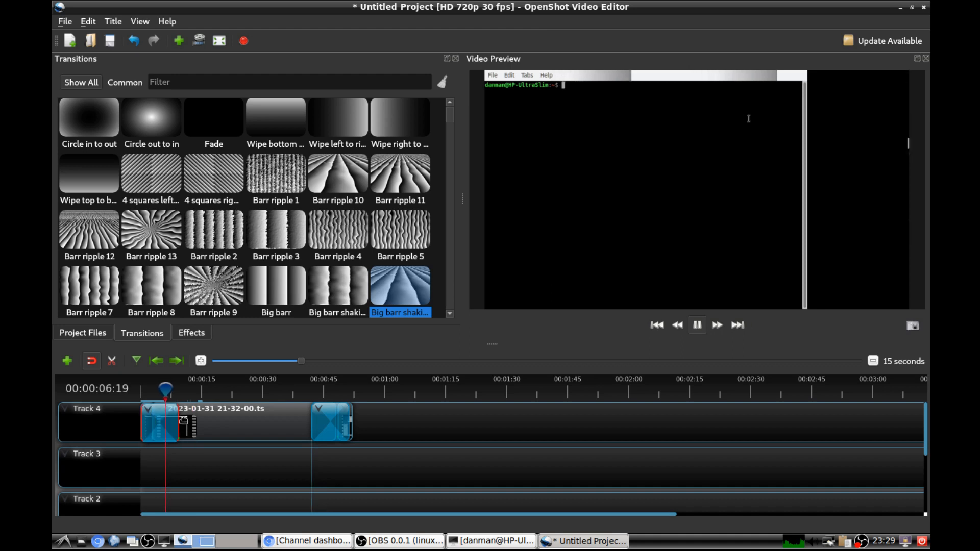
left_click_drag(183, 420, 185, 419)
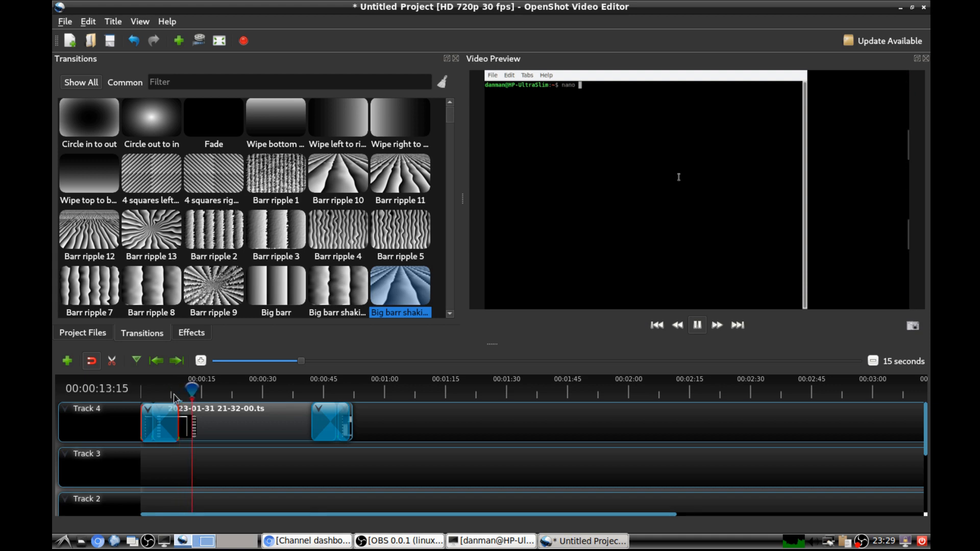
left_click_drag(167, 409, 178, 409)
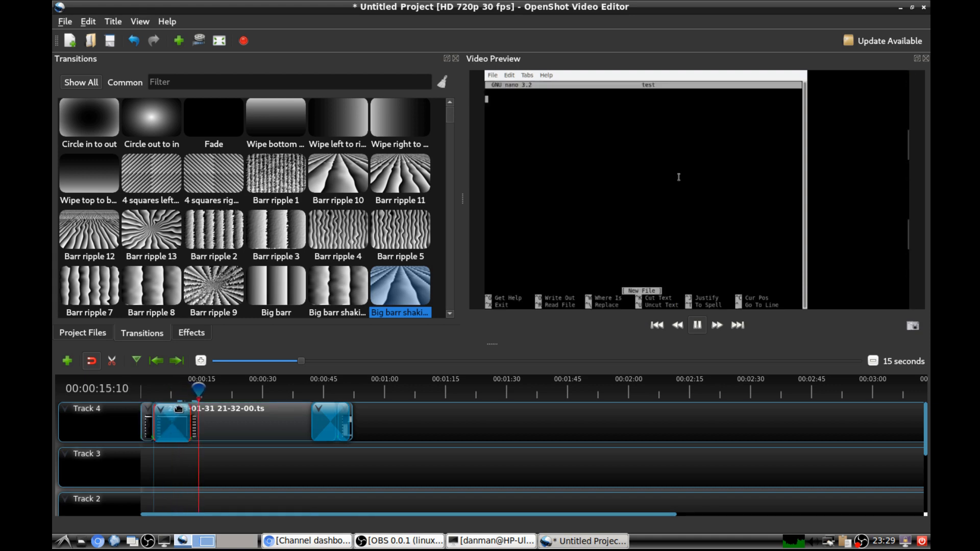
Step: Move the second transition later on Track 4 and preview the timeline from about 45 seconds through that transition
left_click(329, 418)
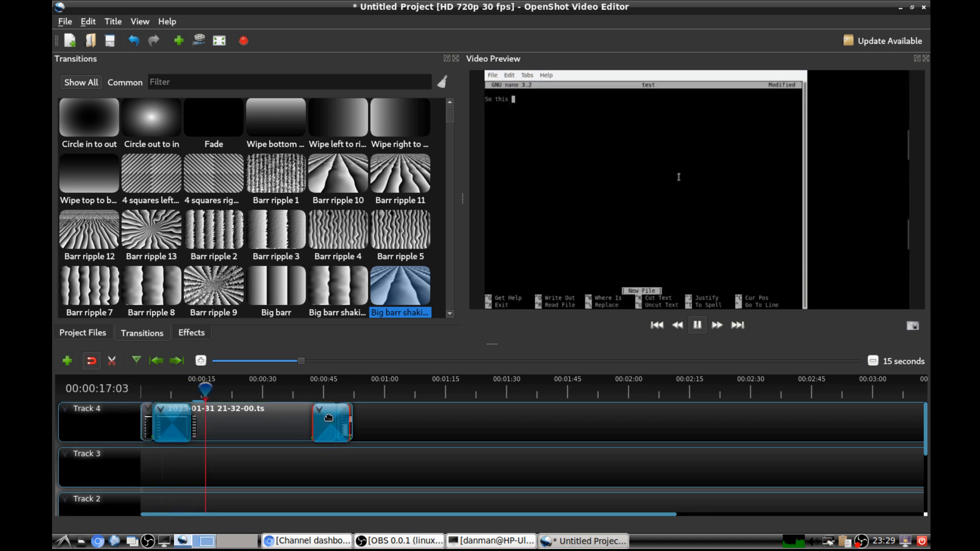
left_click_drag(328, 417, 353, 419)
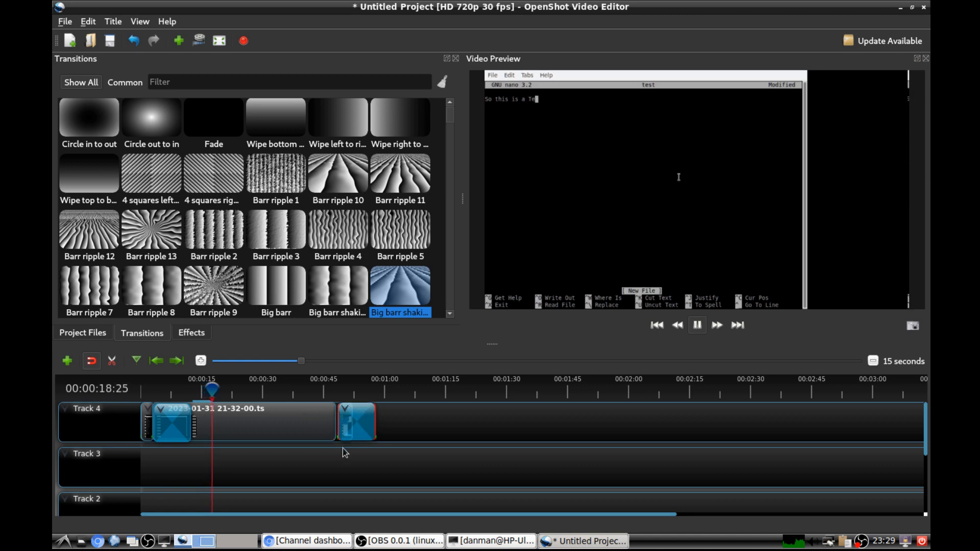
left_click_drag(349, 421, 324, 422)
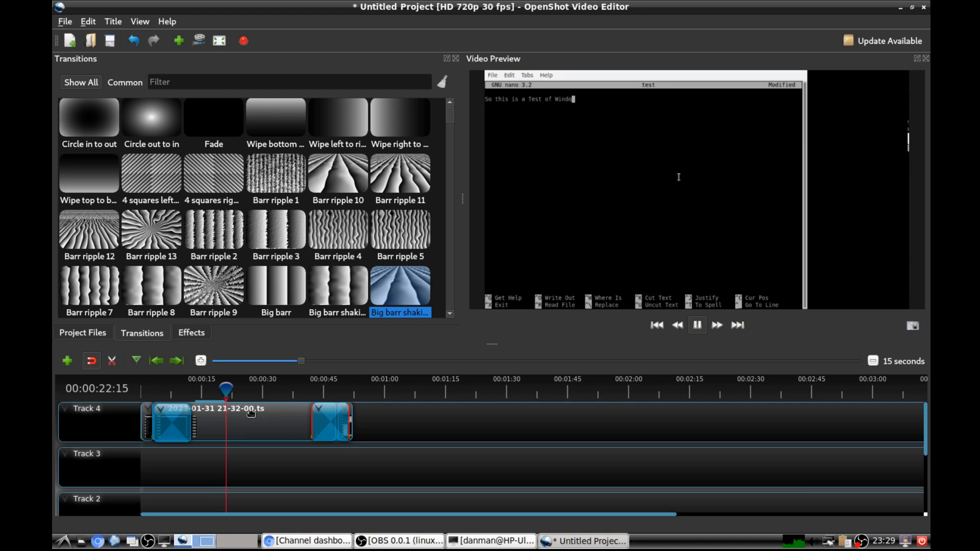
left_click_drag(226, 390, 308, 391)
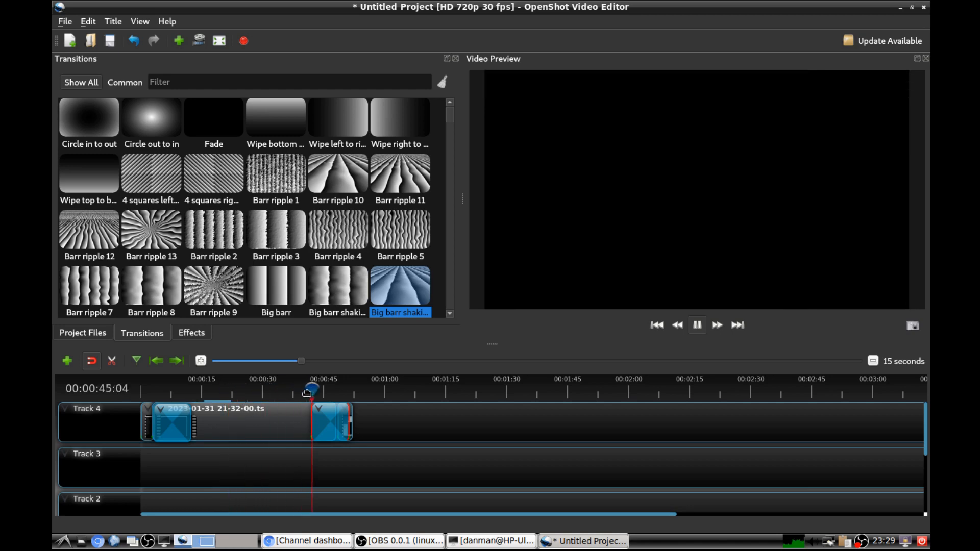
left_click_drag(329, 424, 354, 424)
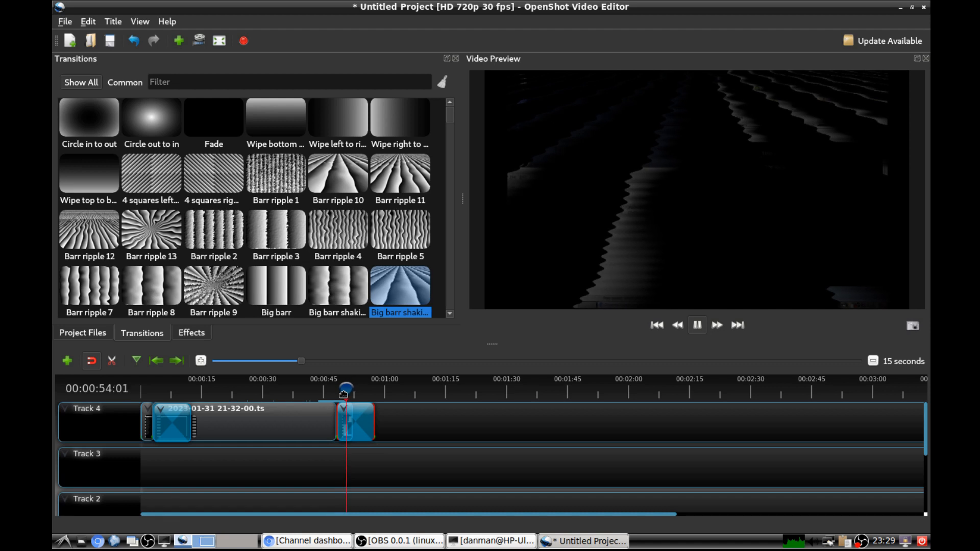
key("space")
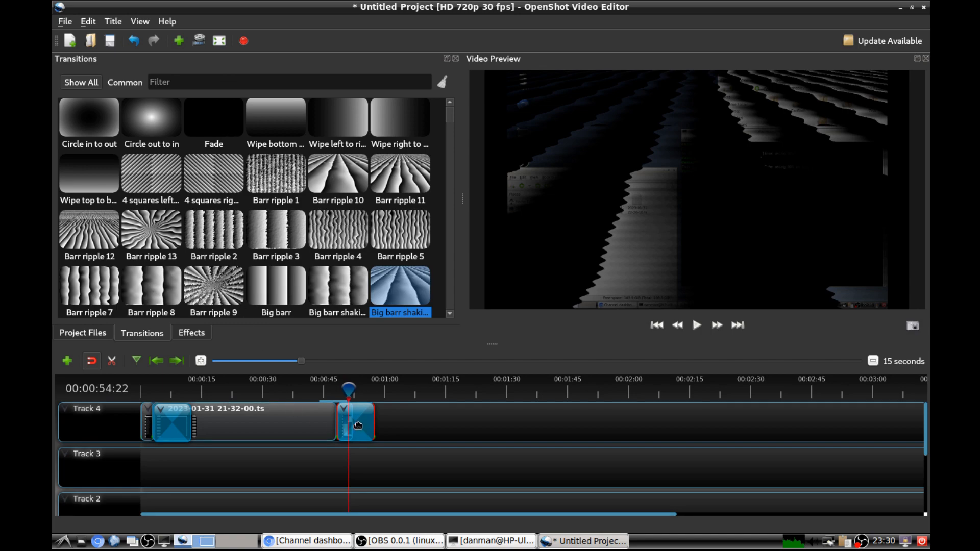
scroll(324, 229, "down", 20)
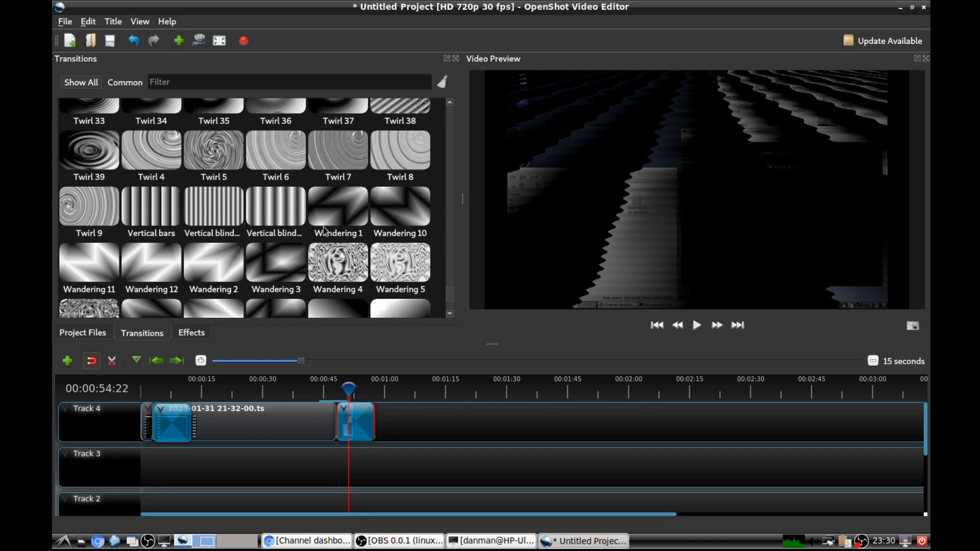
scroll(324, 230, "down", 3)
scroll(317, 240, "up", 15)
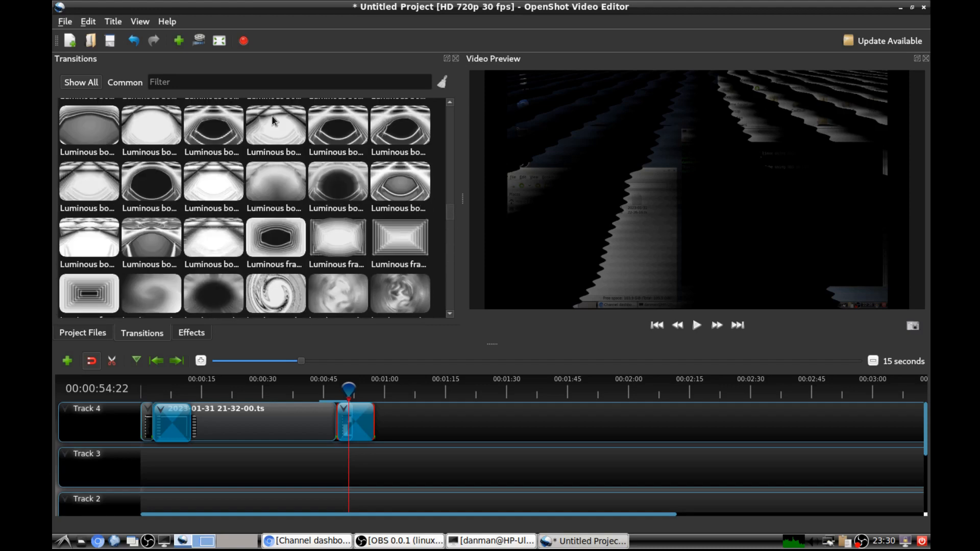
Step: Start a video export and name the output file OpenShot Debian install Project
left_click(243, 41)
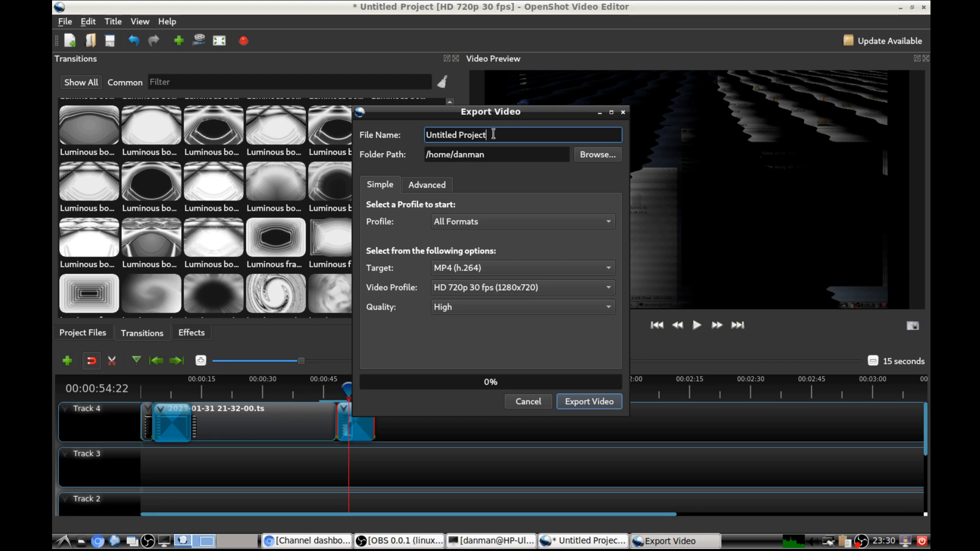
left_click_drag(494, 134, 422, 136)
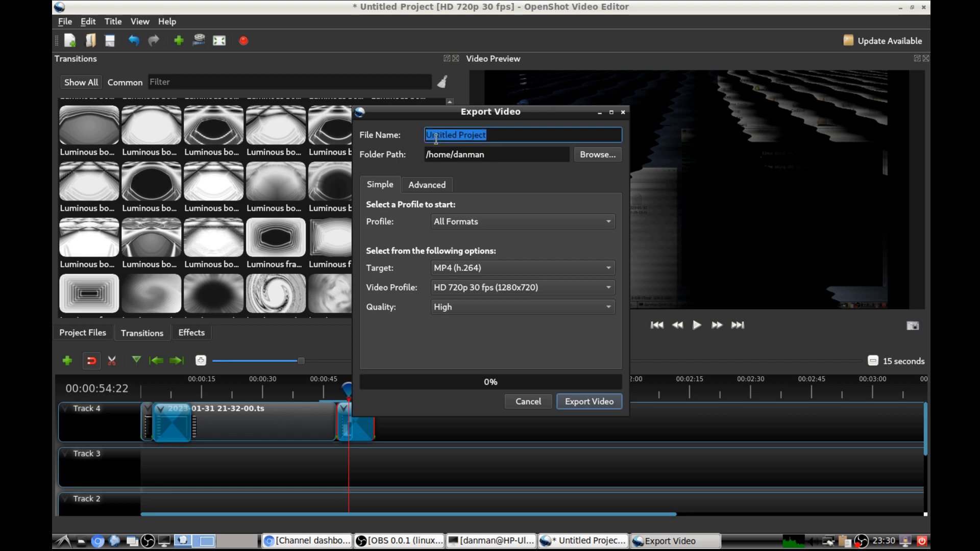
left_click(511, 135)
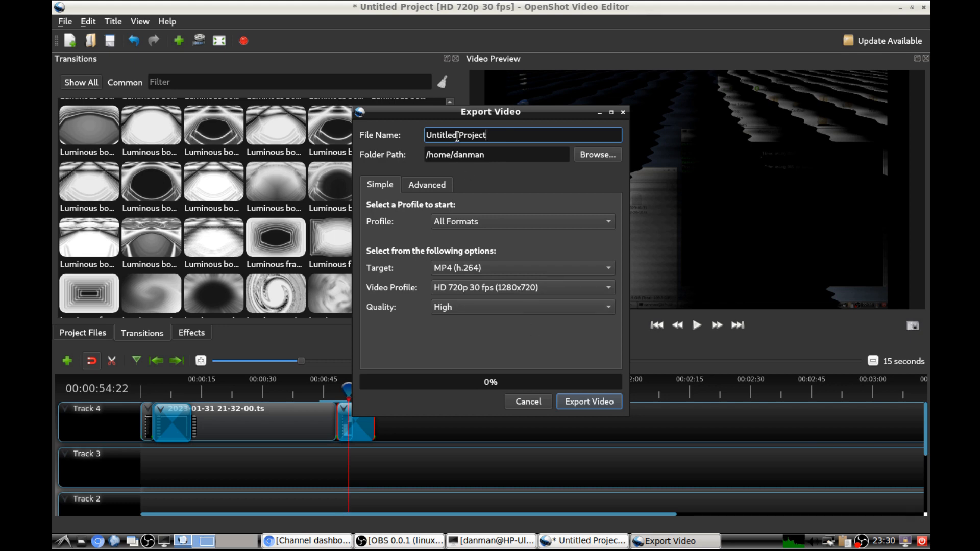
left_click_drag(457, 135, 428, 137)
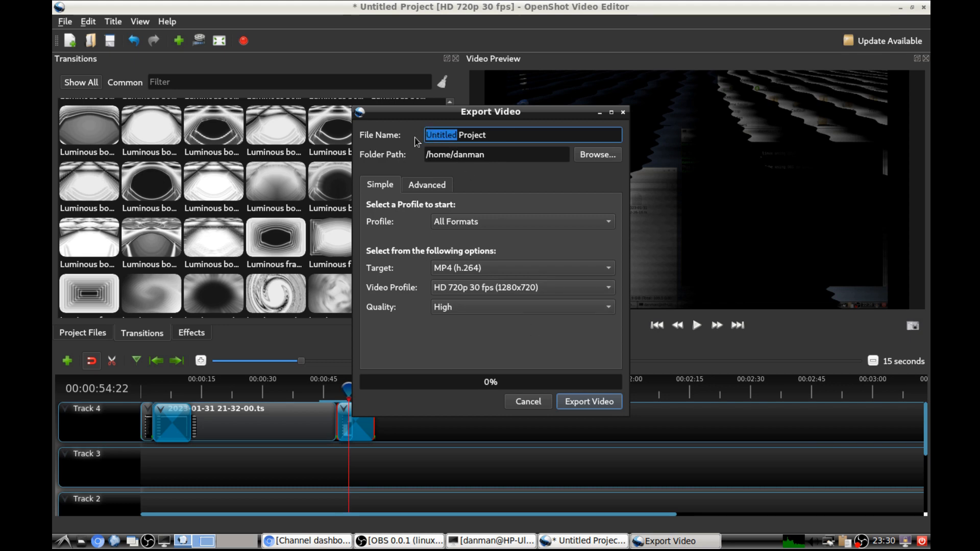
type("Op")
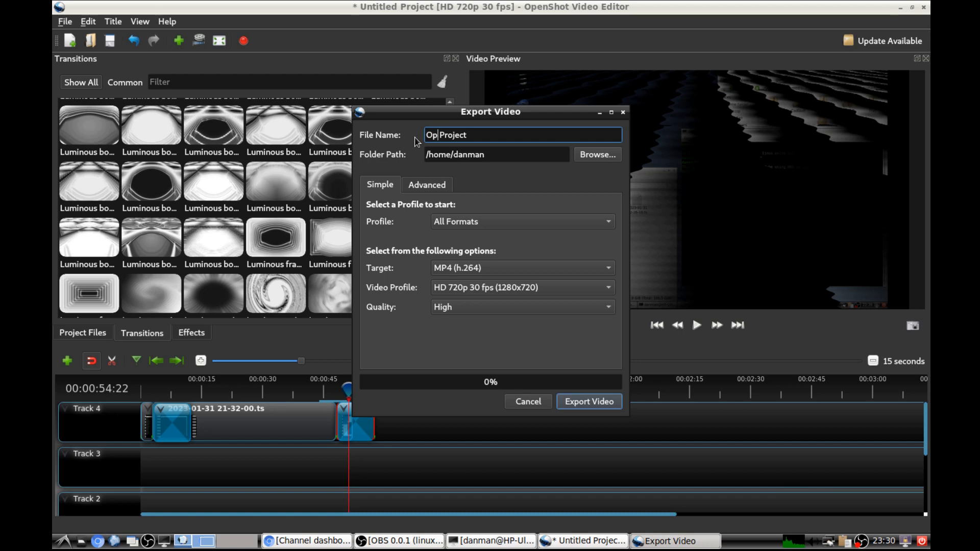
type("en")
type("Sho")
type("t De")
type("bian")
type(" instal")
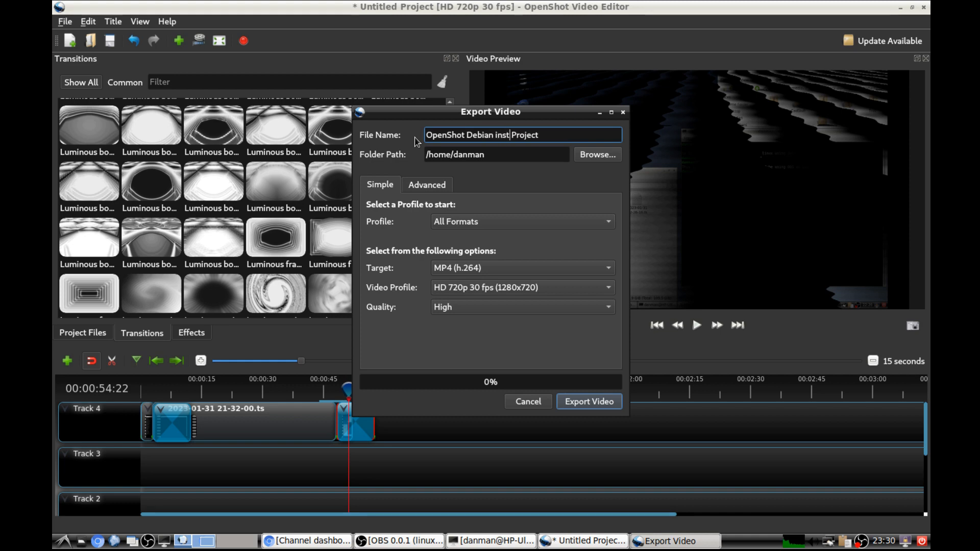
type("l")
Step: Set the video profile to HD 1080p 30 fps (1920x1080) with the MP4 (h.264) target, and export the video
left_click(497, 287)
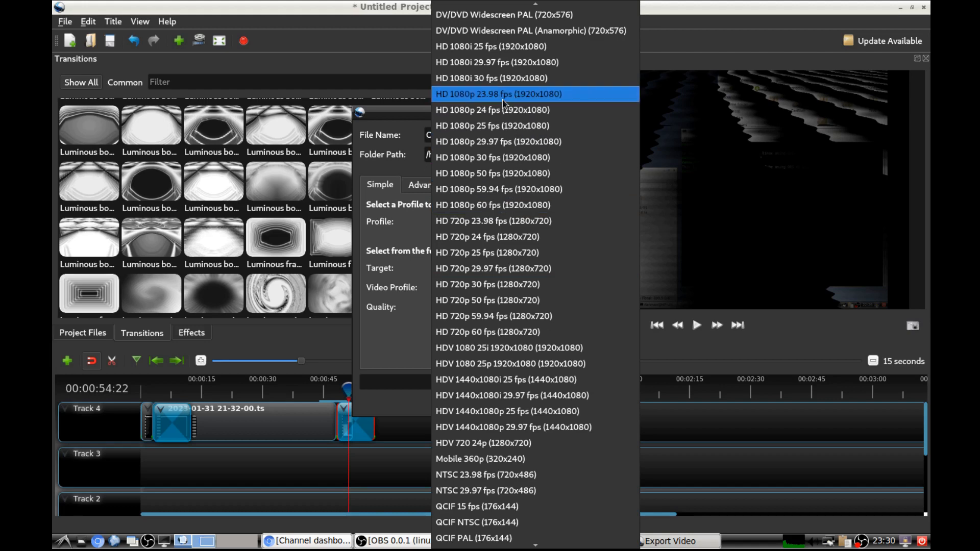
left_click(503, 159)
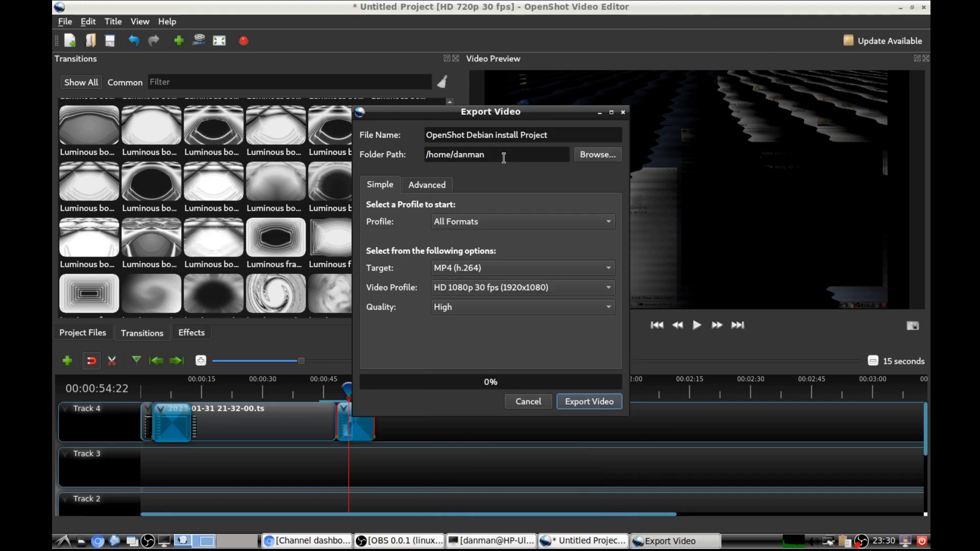
left_click(496, 273)
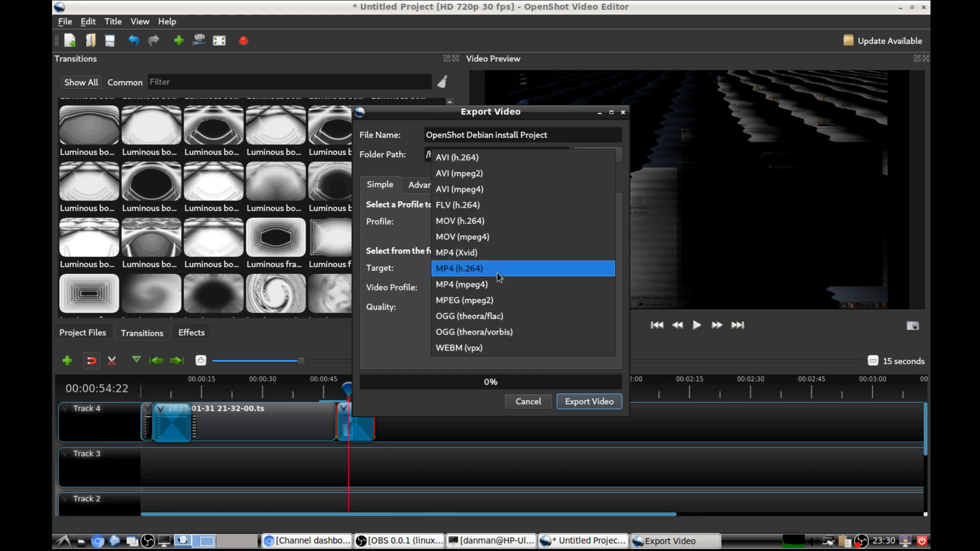
left_click(497, 274)
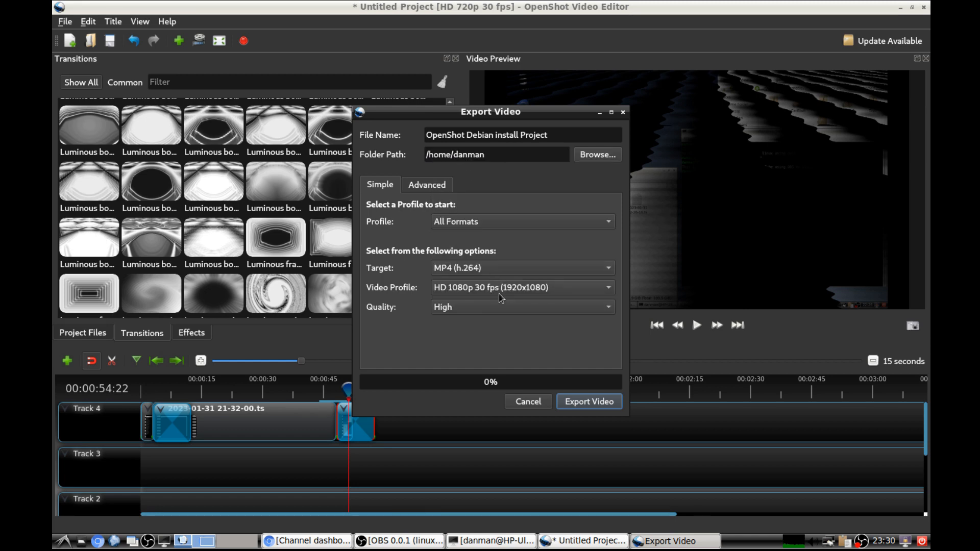
left_click(417, 193)
left_click(384, 187)
left_click(593, 402)
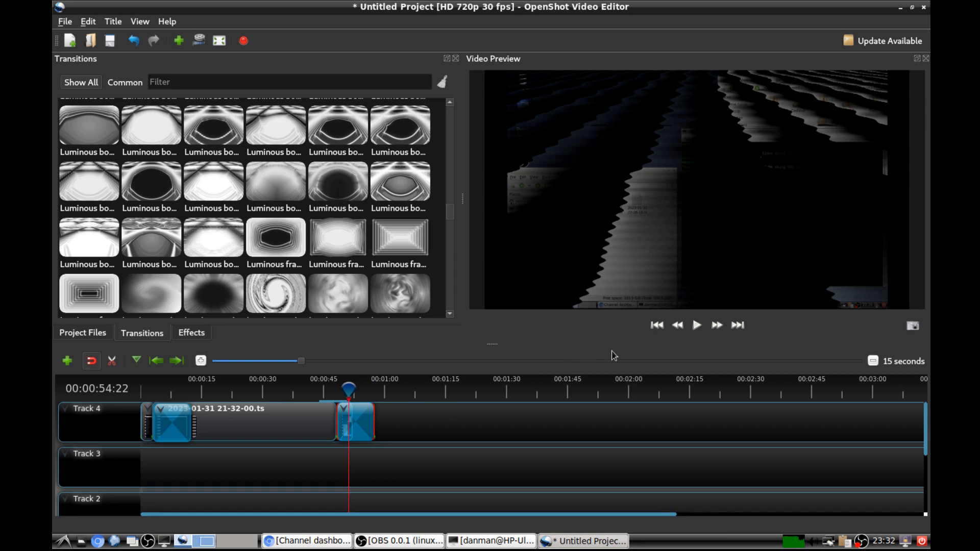
Step: Switch to the file manager and open the exported OpenShot Debian install Project video from the home folder in VLC media player
left_click(82, 541)
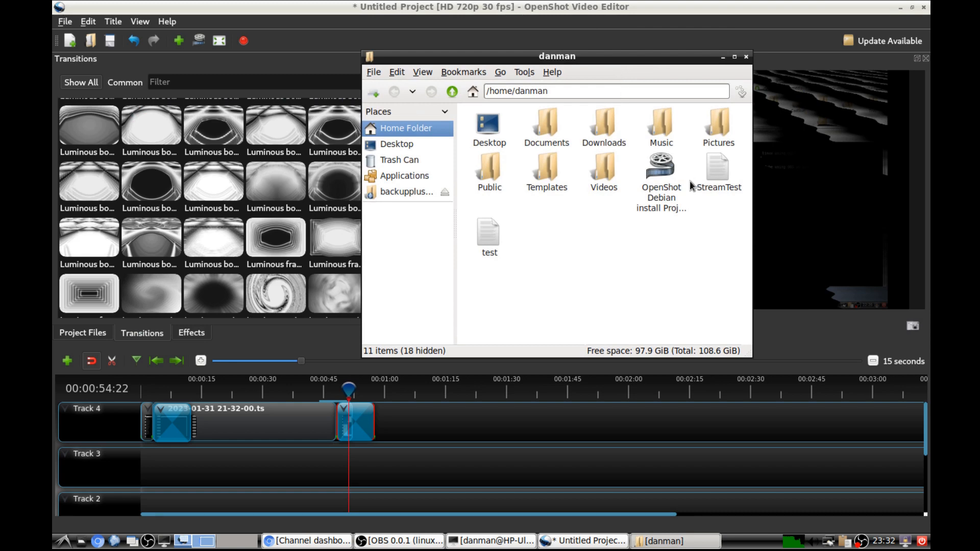
right_click(660, 189)
left_click(679, 230)
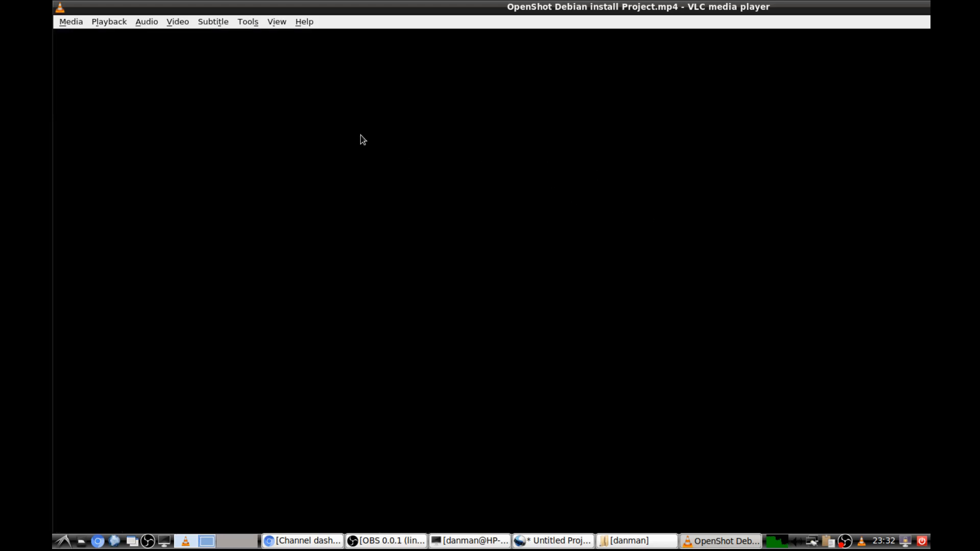
Step: Set the video zoom to 1:2 Half and move the player window toward the middle of the desktop
left_click(184, 23)
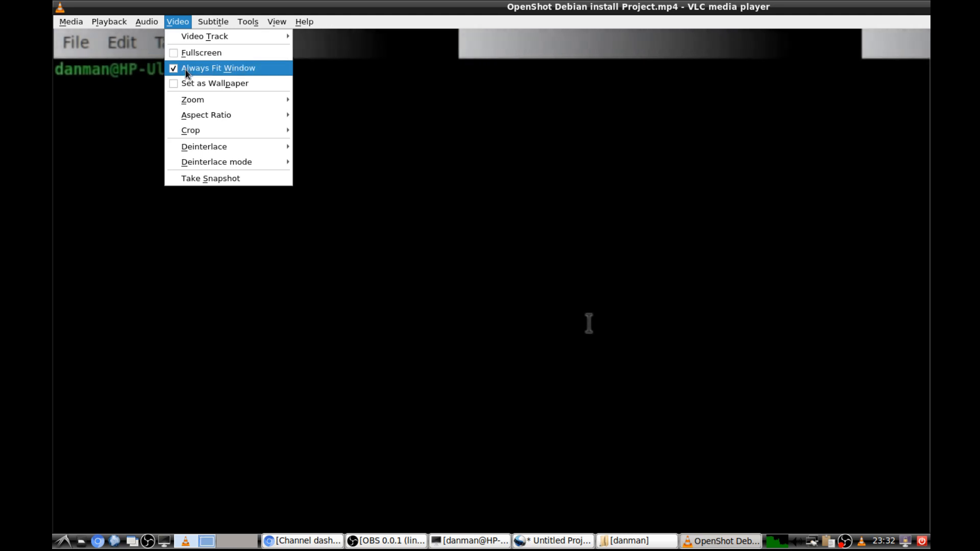
mouse_move(230, 99)
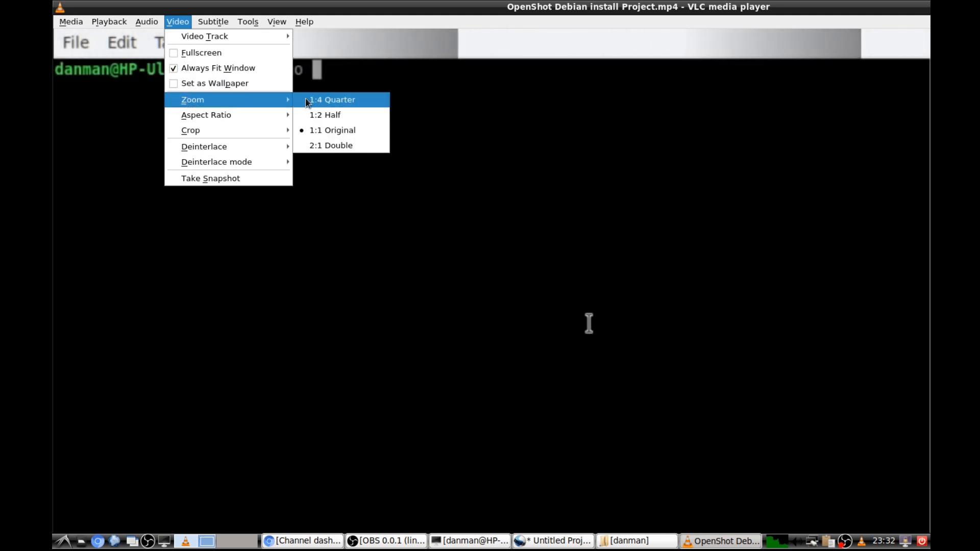
left_click(315, 117)
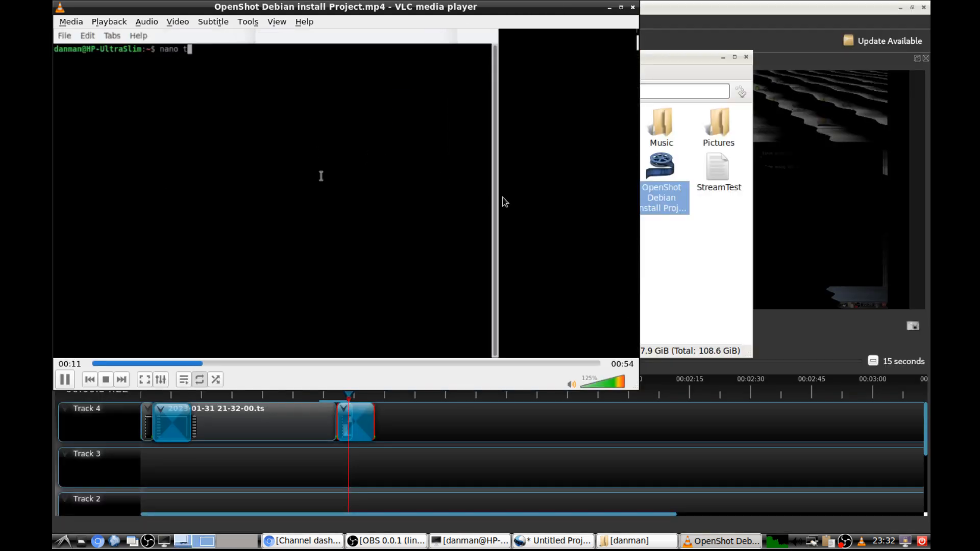
left_click_drag(328, 8, 437, 71)
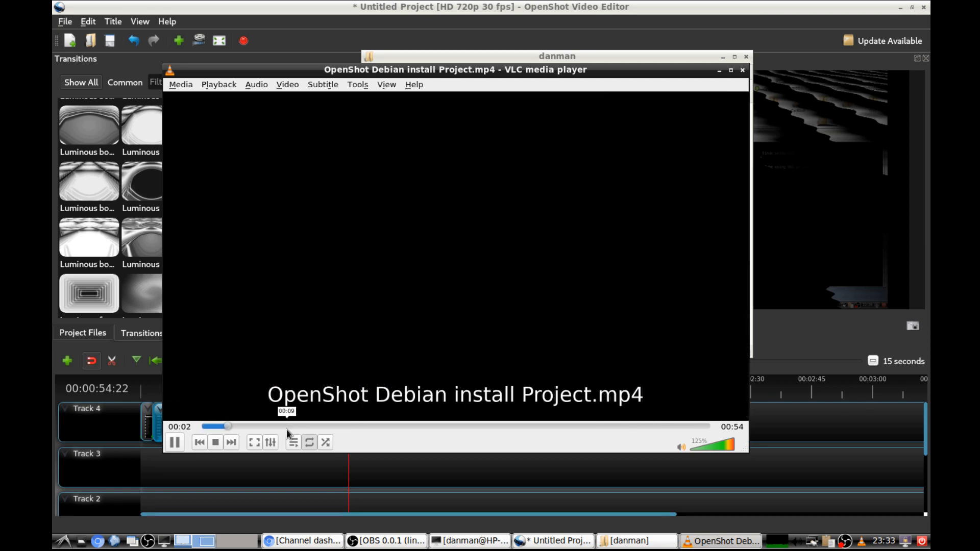
left_click(175, 85)
left_click(187, 98)
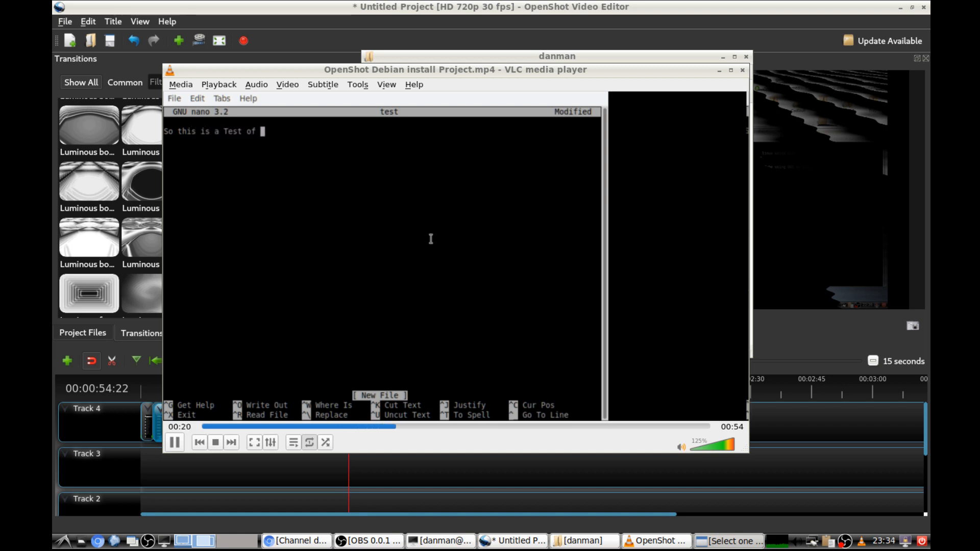
key("Return")
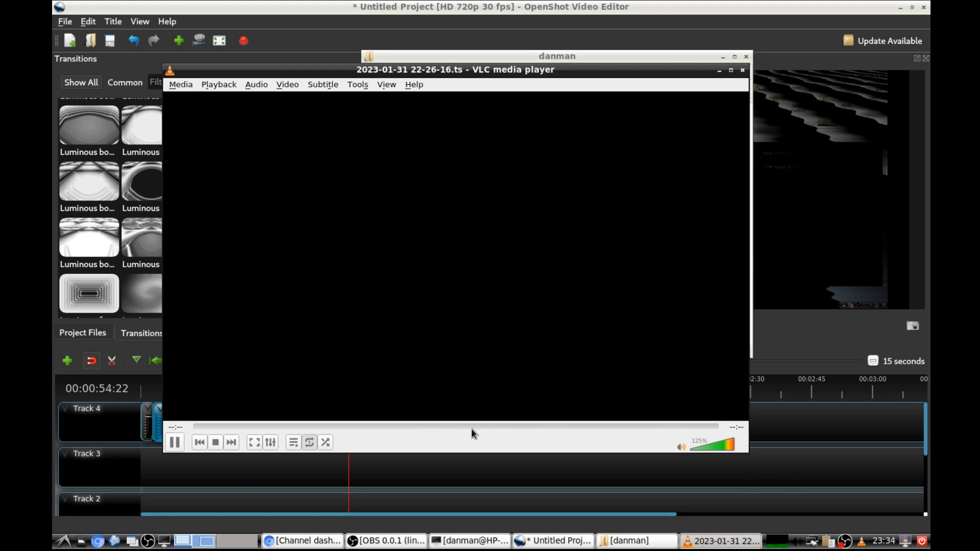
left_click(216, 445)
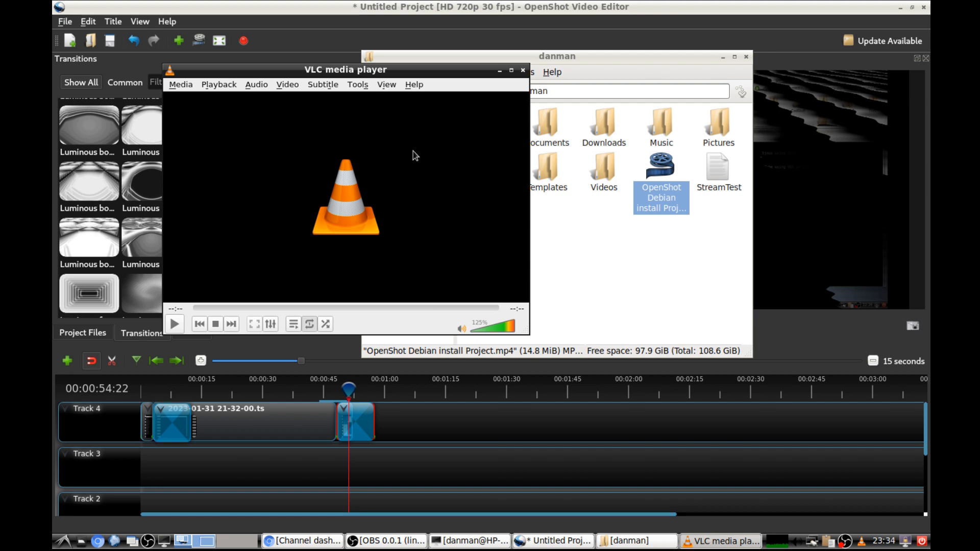
left_click(524, 71)
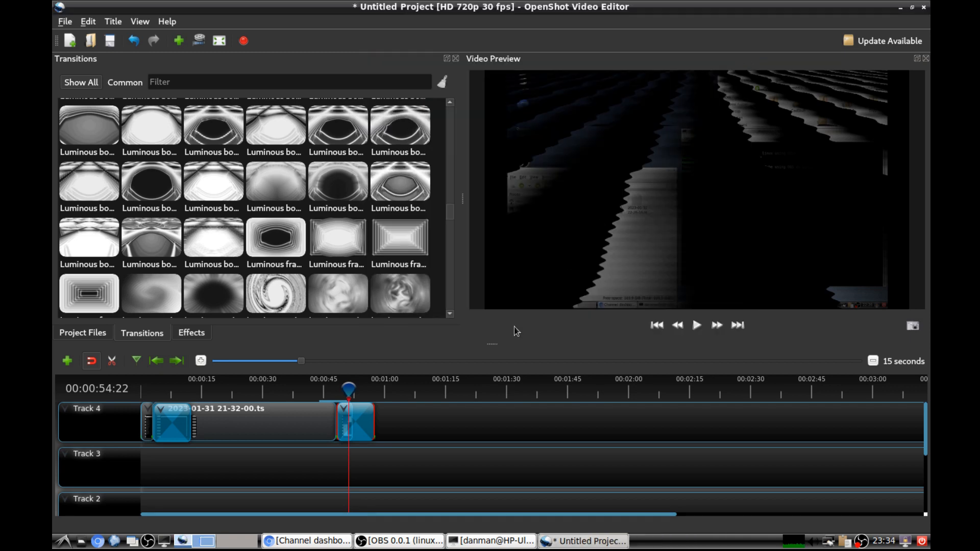
Step: Close the OpenShot project and discard its unsaved changes
left_click(924, 7)
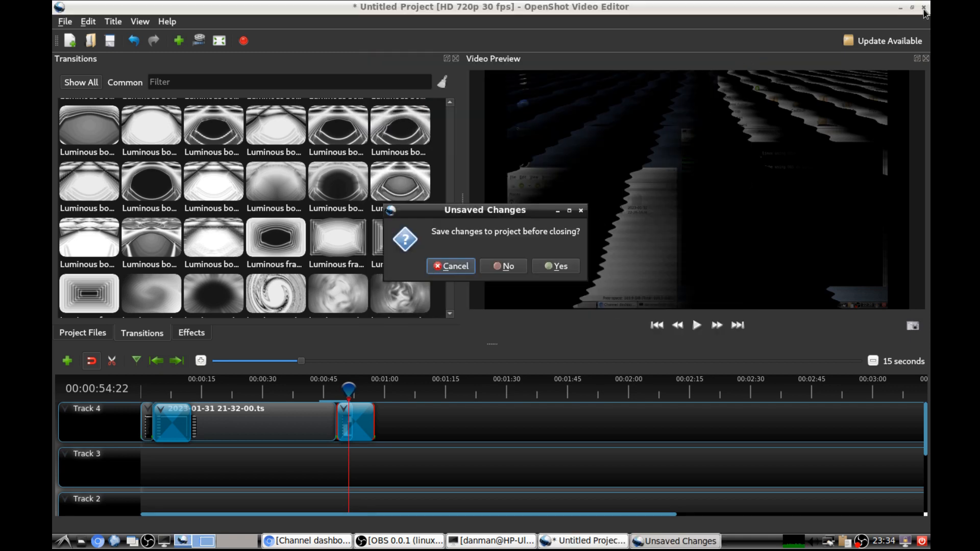
left_click(494, 271)
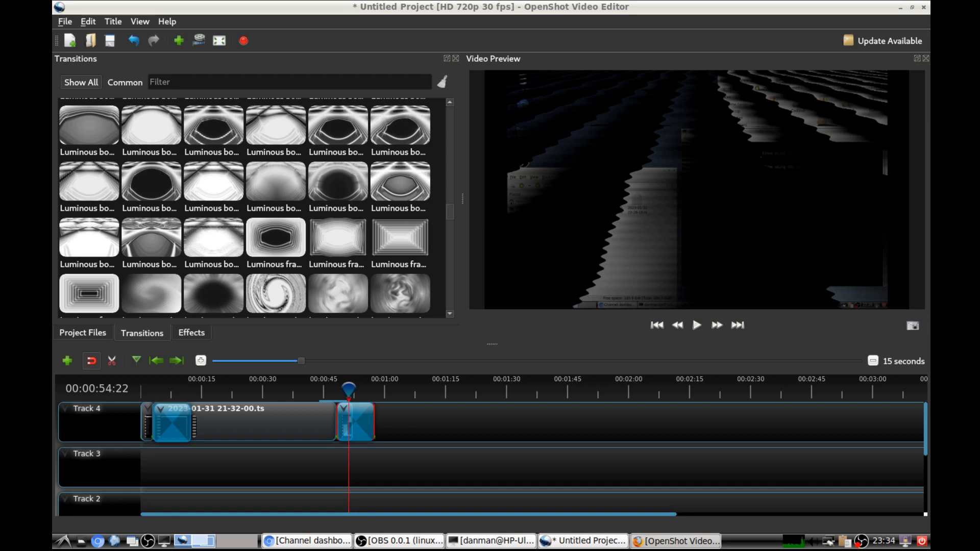
key("alt+F4")
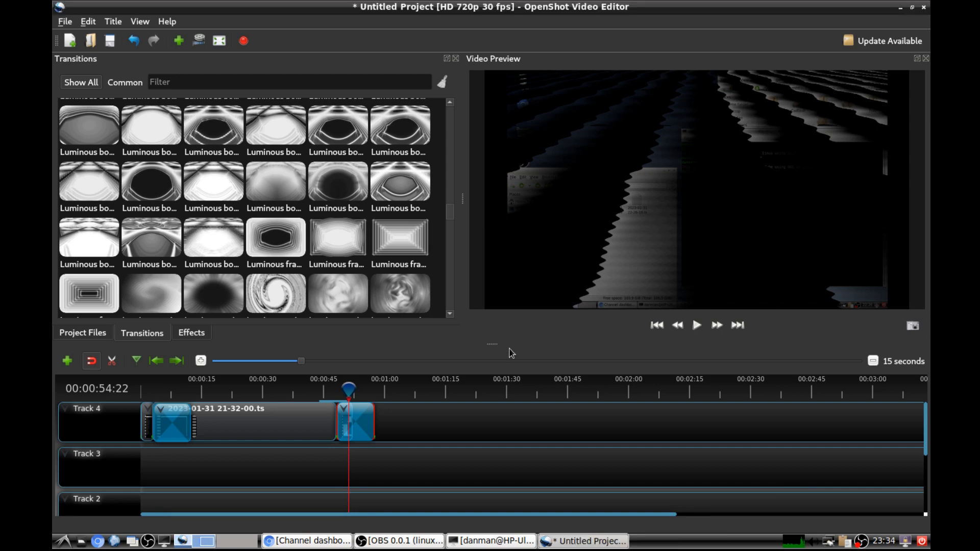
left_click(925, 8)
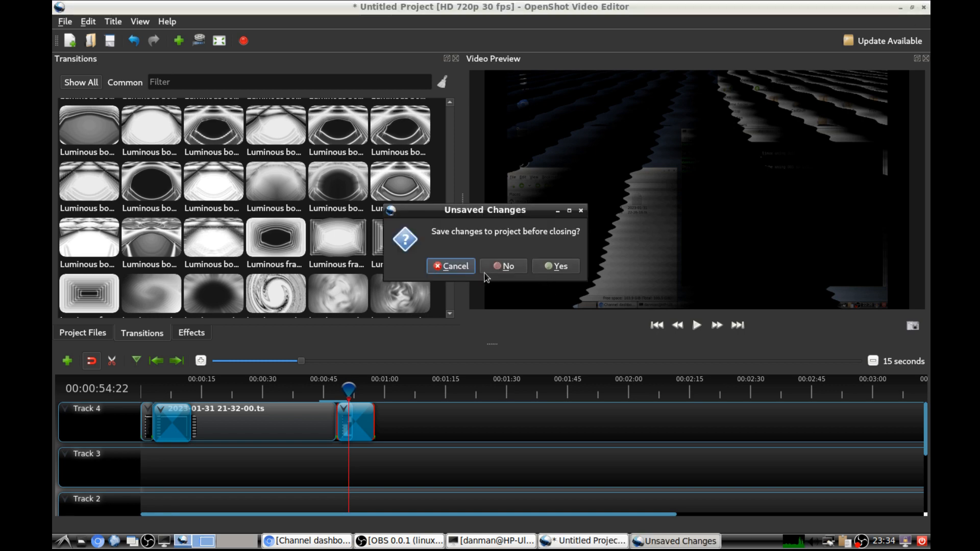
left_click(510, 268)
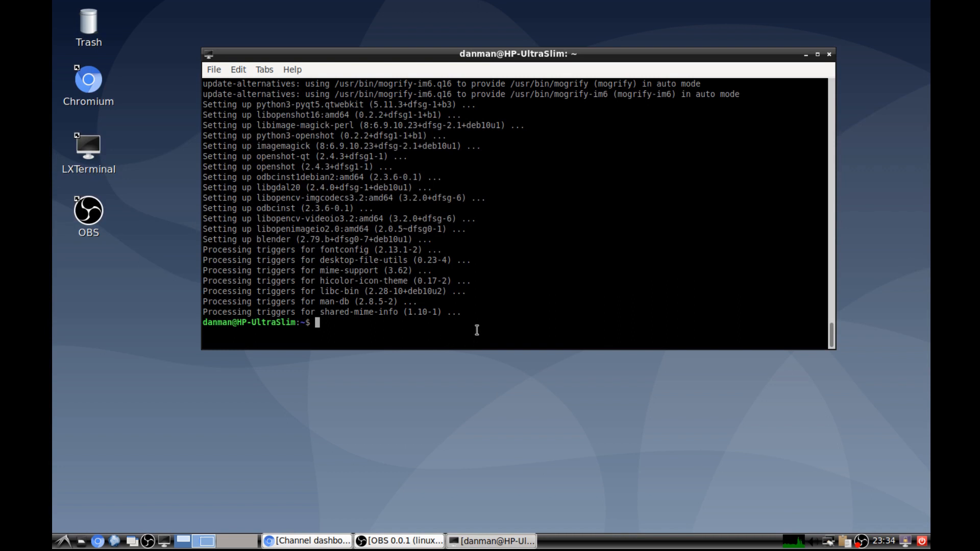
Step: Write the closing message "Thanks for watching" at the terminal prompt without running it
type("Tha")
key("BackSpace")
key("BackSpace")
key("BackSpace")
key("BackSpace")
type("e")
key("BackSpace")
type("Thanks for watching")
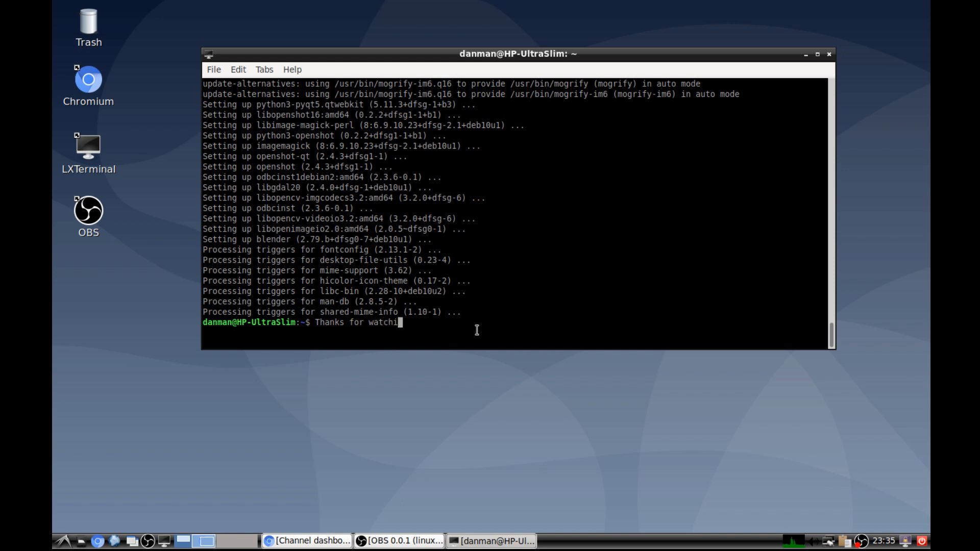